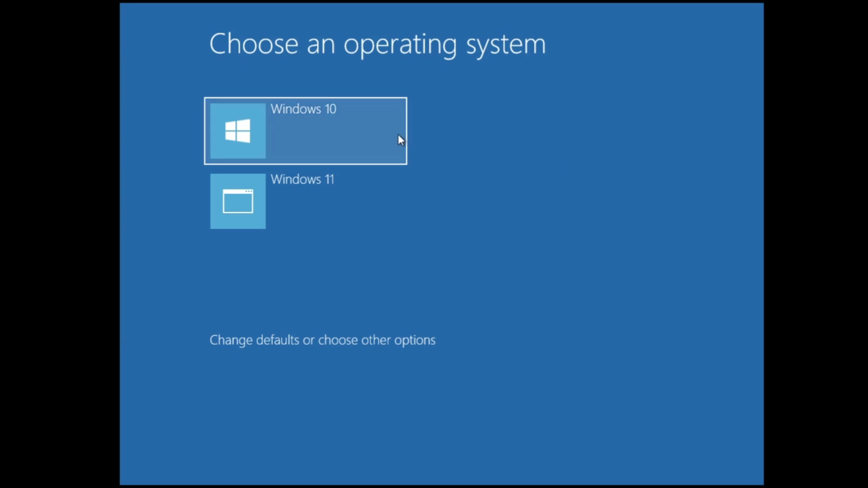
- Choose Windows 11 at the boot menu to start it
{"action": "left_click", "coordinate": [360, 197]}
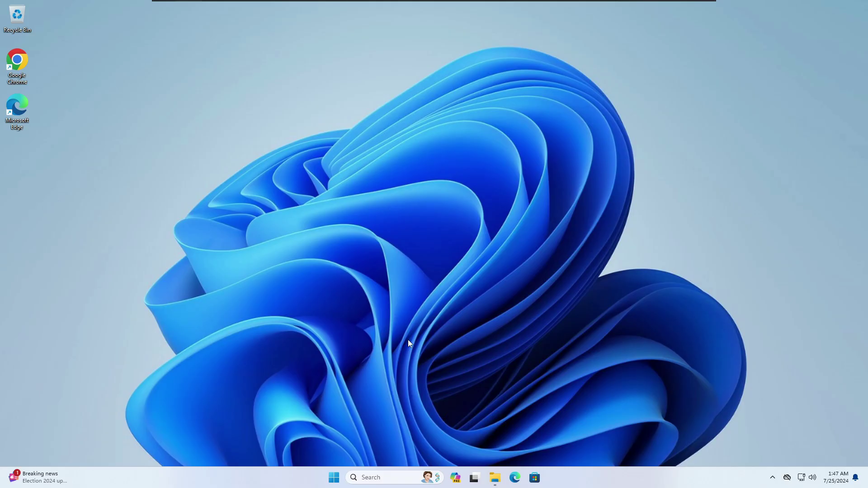
- Open Disk Management from the Start button's quick menu and nudge its window right
{"action": "right_click", "coordinate": [335, 480]}
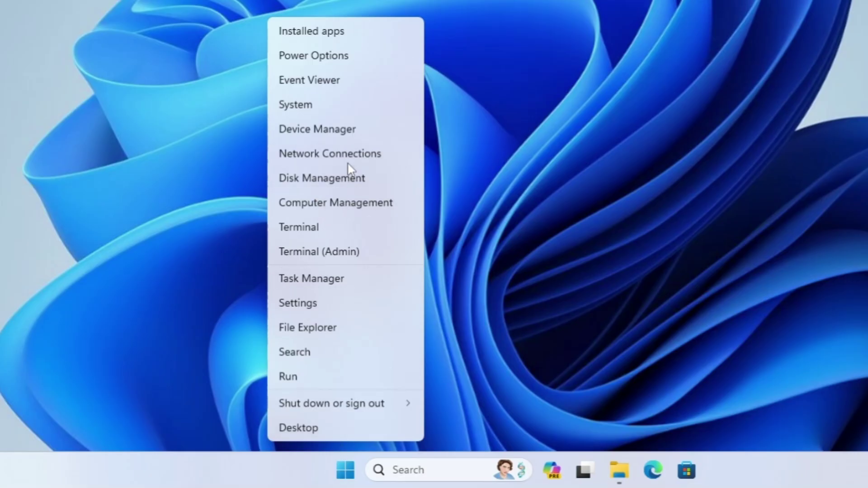
{"action": "left_click", "coordinate": [352, 180]}
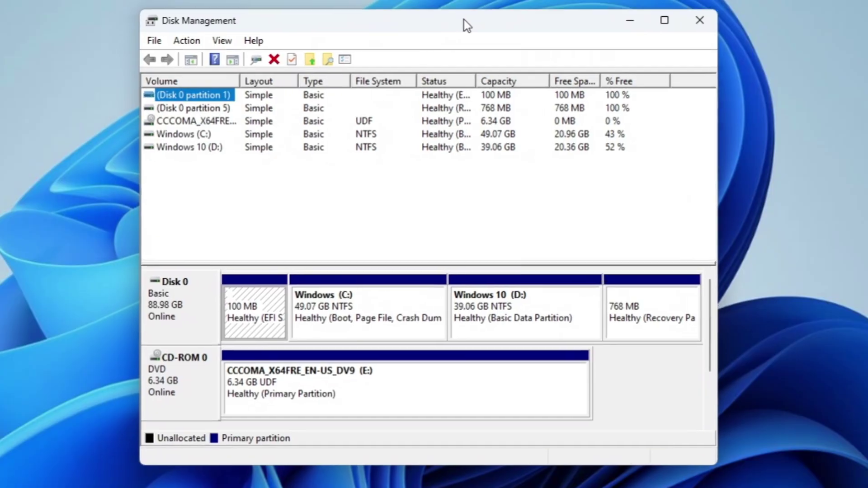
{"action": "left_click_drag", "start_coordinate": [464, 19], "coordinate": [495, 23]}
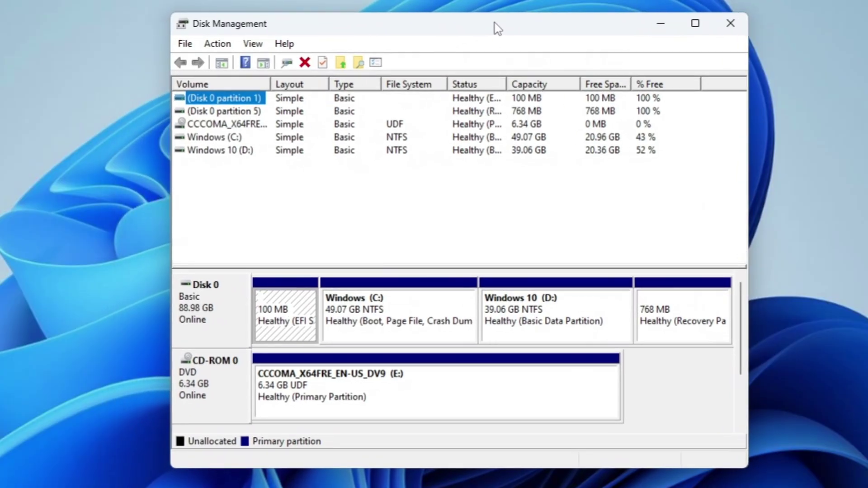
- Compare the Windows (C:) and Windows 10 (D:) partitions and review D:'s actions without choosing one
{"action": "left_click", "coordinate": [393, 307]}
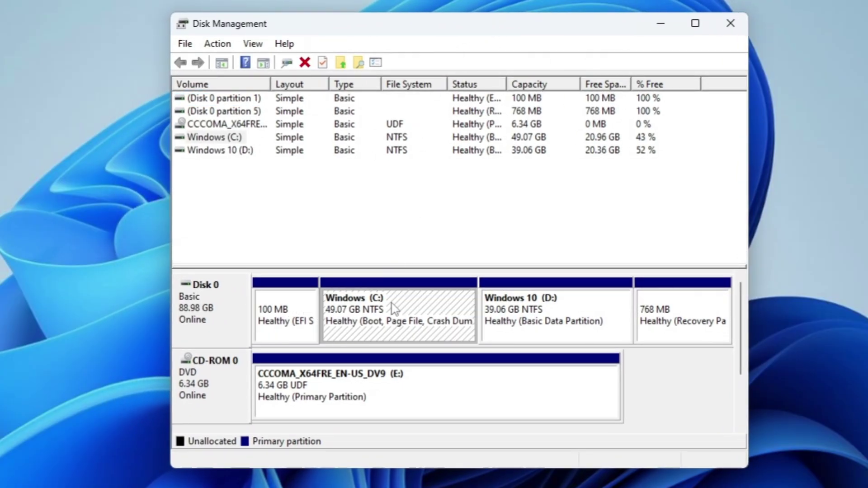
{"action": "left_click", "coordinate": [546, 314]}
{"action": "left_click", "coordinate": [396, 312]}
{"action": "left_click", "coordinate": [535, 320]}
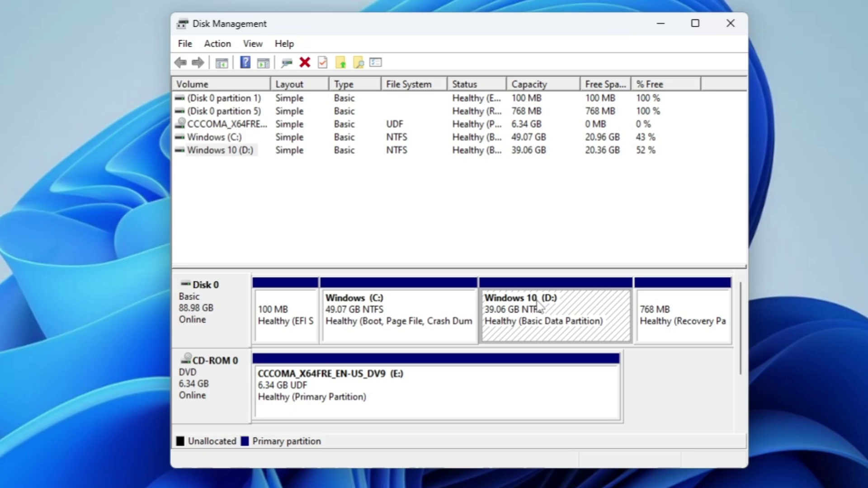
{"action": "right_click", "coordinate": [536, 301]}
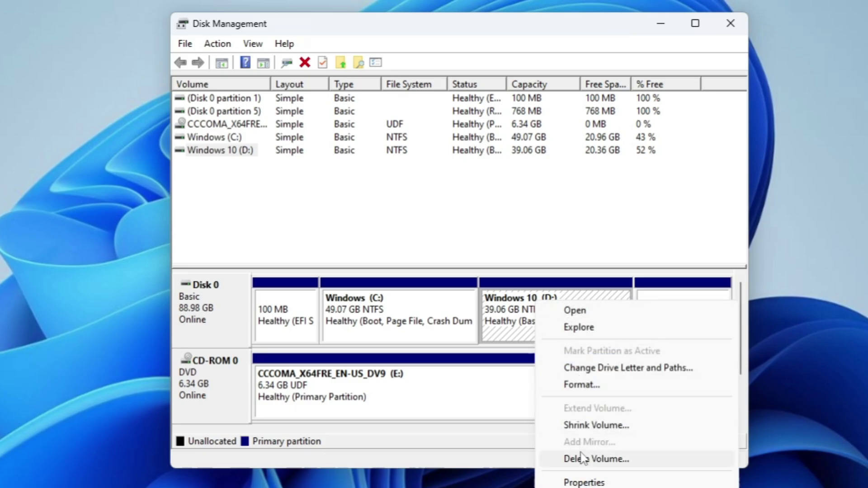
{"action": "left_click", "coordinate": [520, 408]}
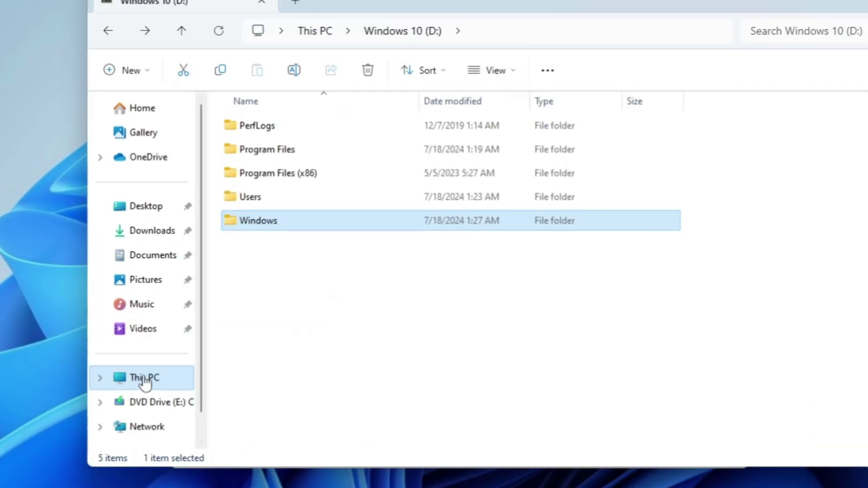
{"action": "left_click", "coordinate": [145, 379]}
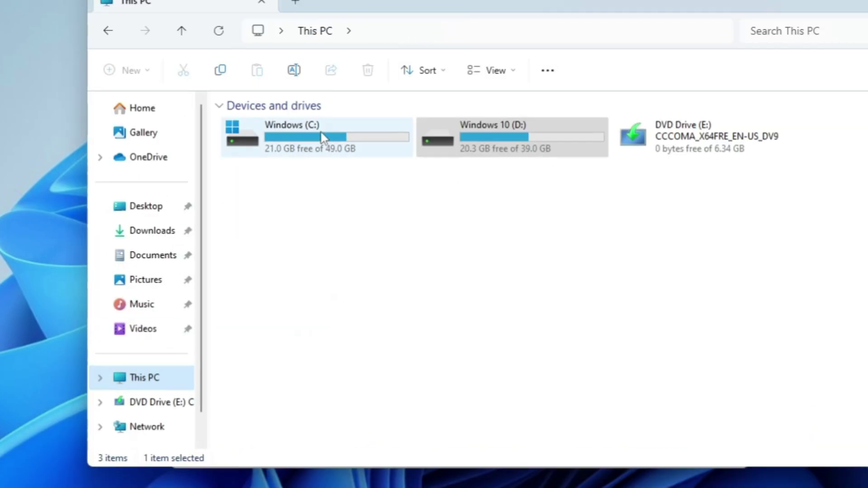
{"action": "left_click", "coordinate": [347, 140]}
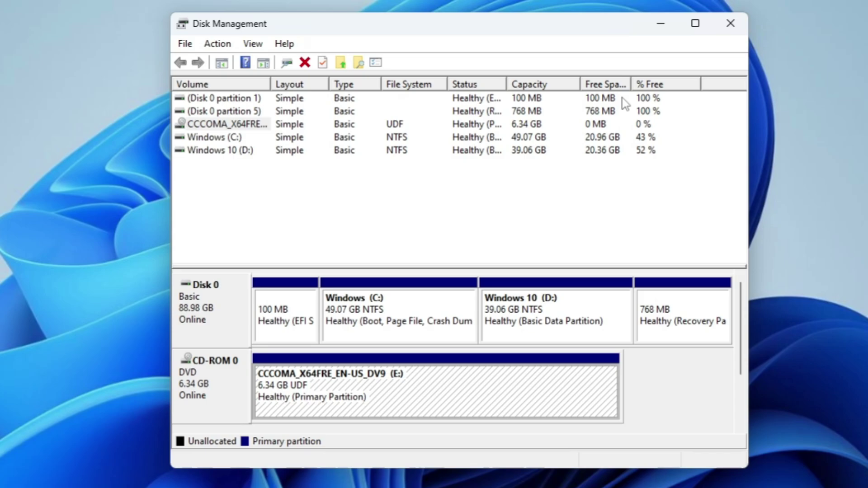
- Delete the Windows 10 (D:) volume so its 39.06 GB becomes unallocated
{"action": "left_click", "coordinate": [519, 306]}
{"action": "right_click", "coordinate": [521, 299]}
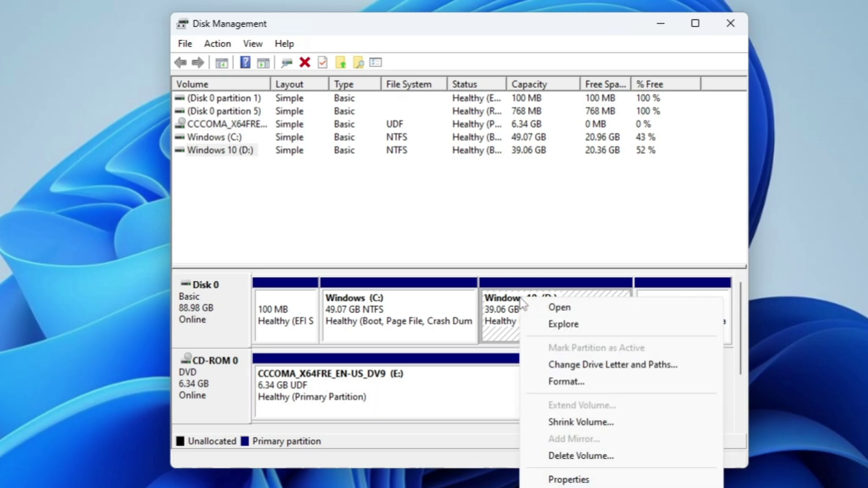
{"action": "left_click", "coordinate": [573, 454]}
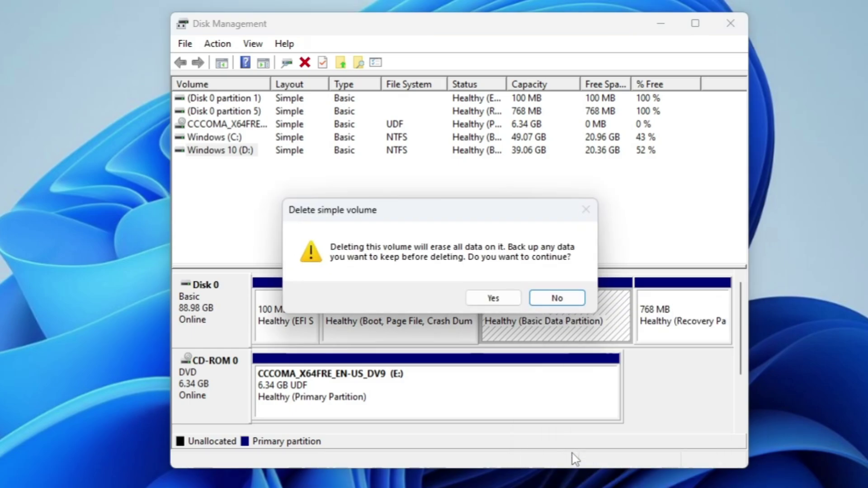
{"action": "left_click", "coordinate": [494, 297]}
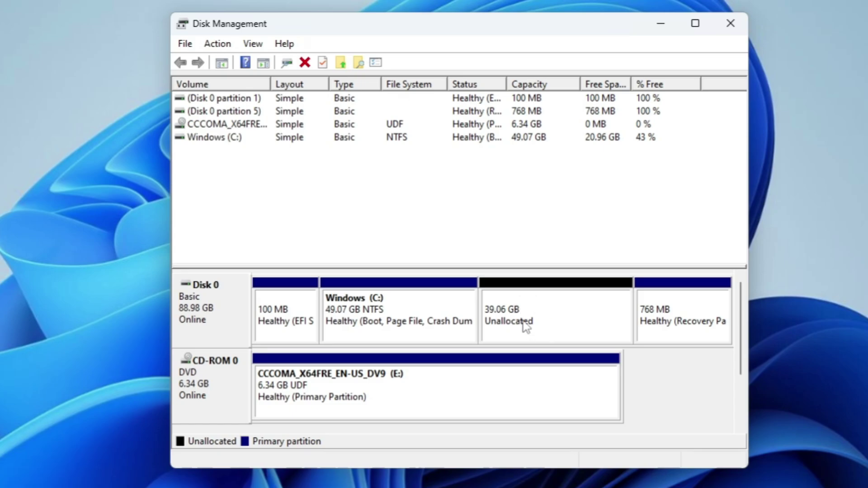
{"action": "left_click", "coordinate": [381, 311]}
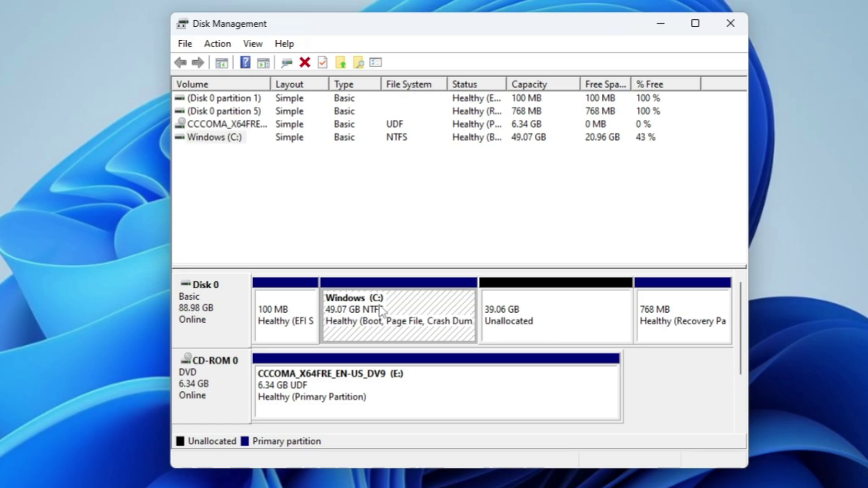
- Extend Windows (C:) by the full 39999 MB of free space, reaching 88.13 GB
{"action": "right_click", "coordinate": [381, 310]}
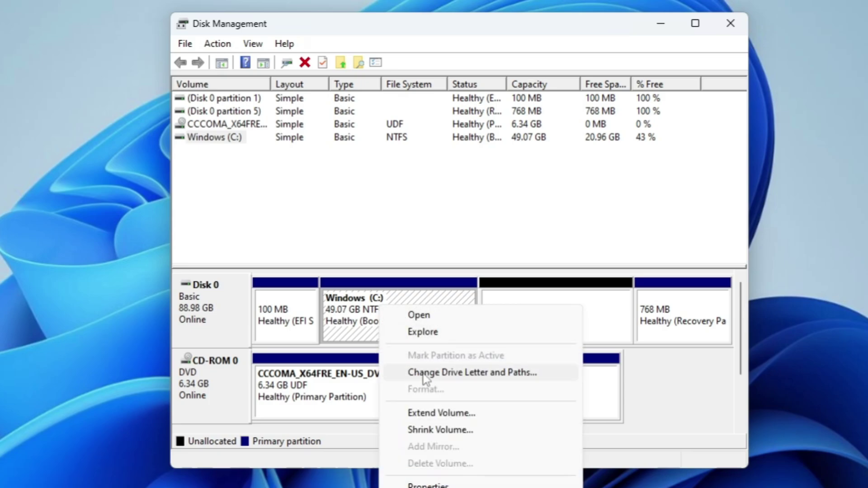
{"action": "left_click", "coordinate": [433, 414]}
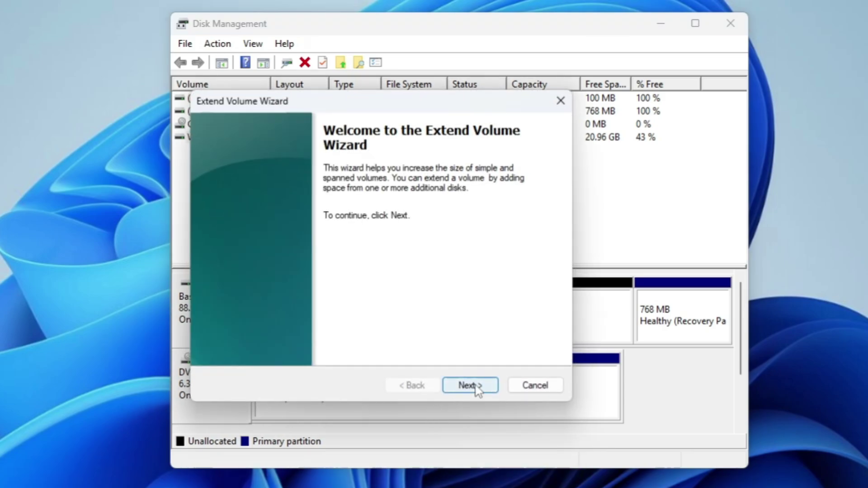
{"action": "left_click", "coordinate": [476, 385]}
{"action": "left_click", "coordinate": [476, 385]}
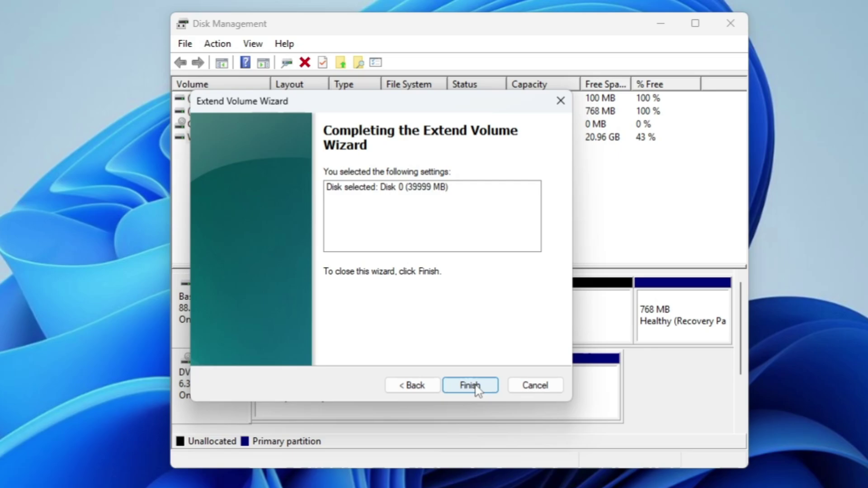
{"action": "left_click", "coordinate": [471, 385]}
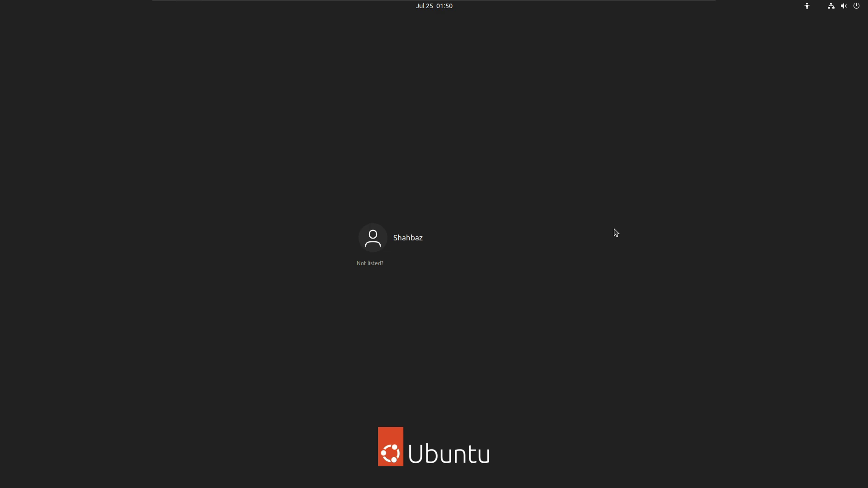
- Reboot Ubuntu from the system menu, authorising with the account password
{"action": "left_click", "coordinate": [863, 7]}
{"action": "left_click", "coordinate": [801, 84]}
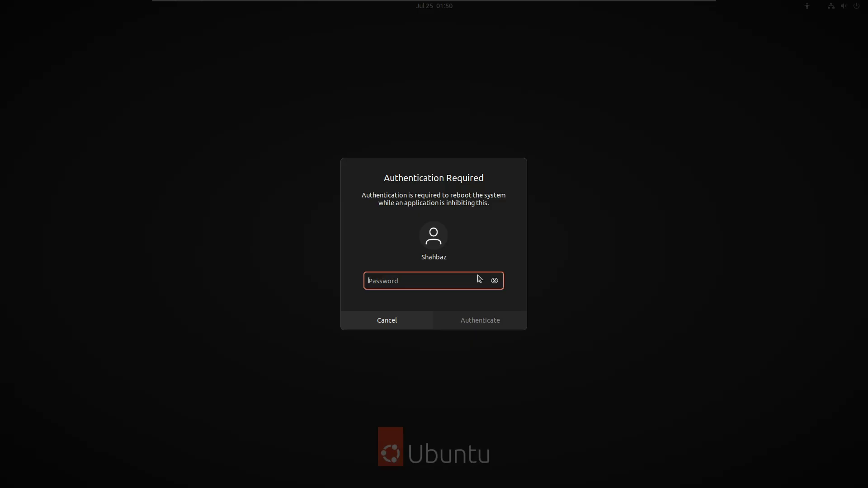
{"action": "type", "text": "*********"}
{"action": "key", "text": "Return"}
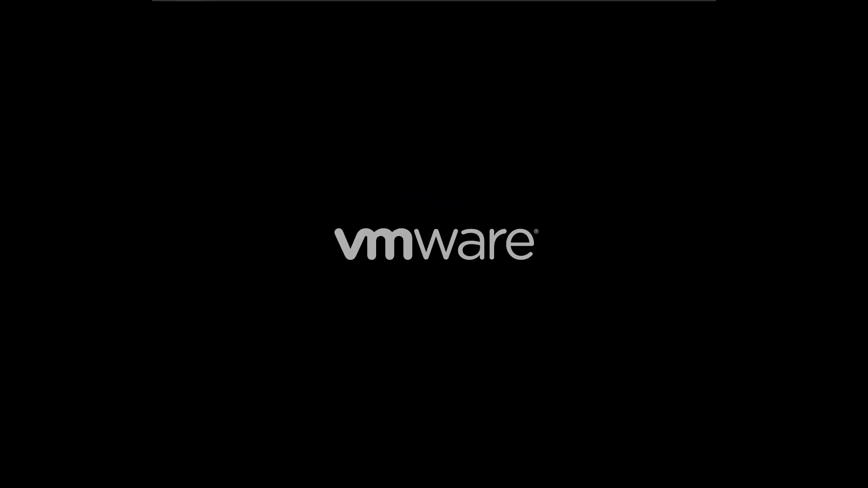
- Select Windows Boot Manager in the GRUB menu and boot it
{"action": "key", "text": "Down"}
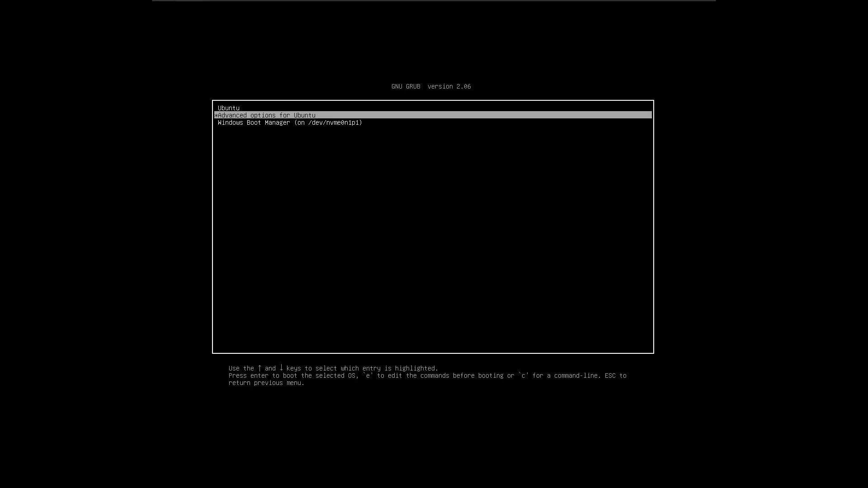
{"action": "key", "text": "Down"}
{"action": "key", "text": "Up"}
{"action": "key", "text": "Up"}
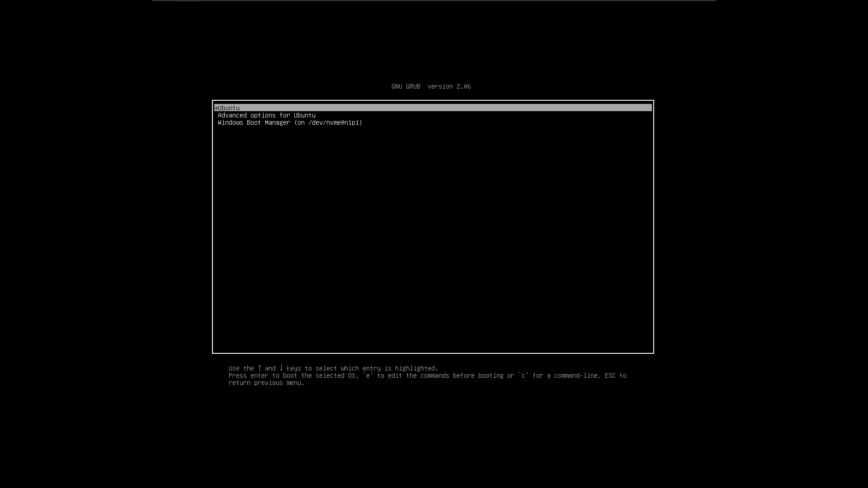
{"action": "key", "text": "Down"}
{"action": "key", "text": "Down"}
{"action": "key", "text": "Up"}
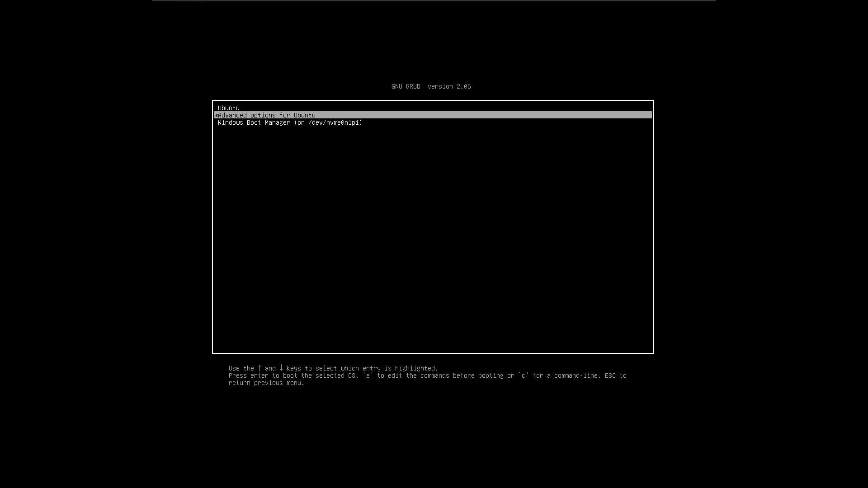
{"action": "key", "text": "Up"}
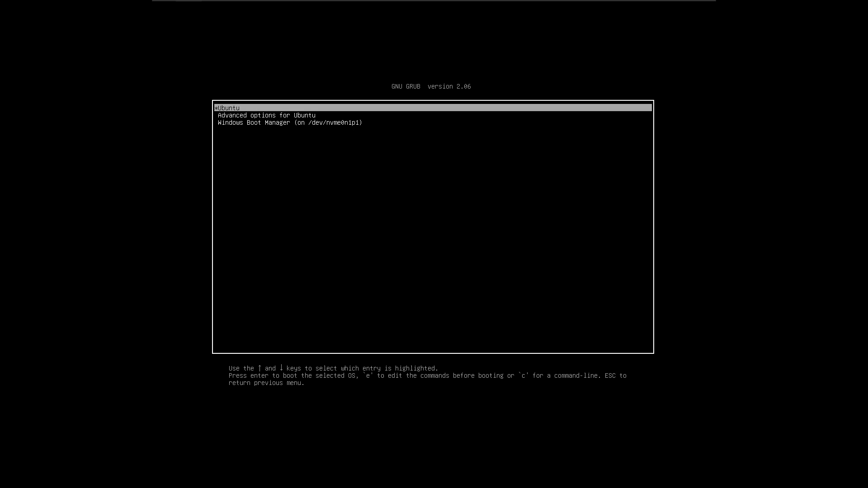
{"action": "key", "text": "Down"}
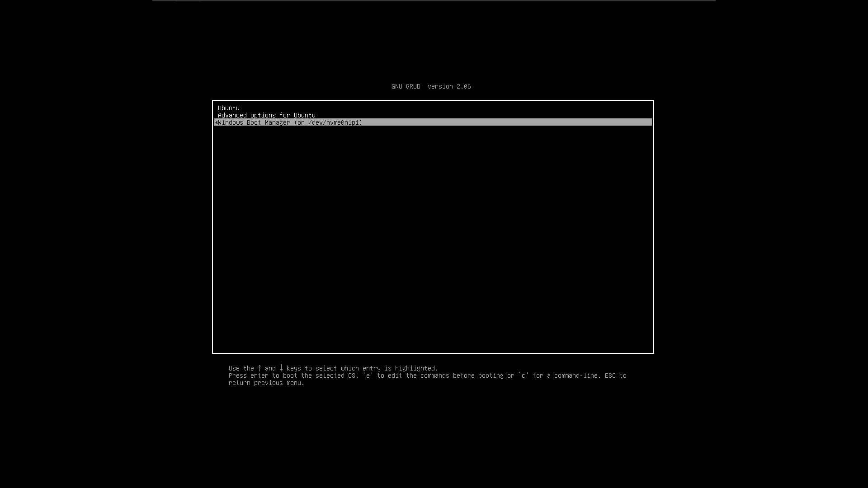
{"action": "key", "text": "Return"}
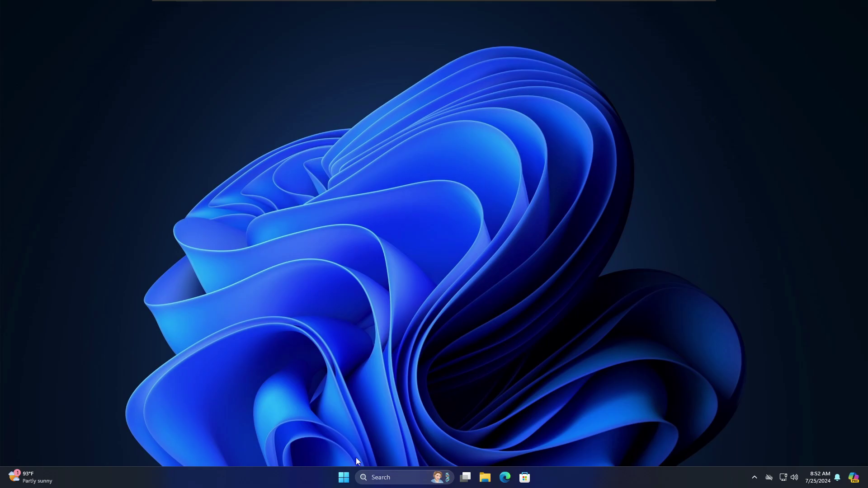
- Open Disk Management to check the 15.24 GB Ubuntu (E:) volume, then type sudo fdisk -l in a terminal
{"action": "right_click", "coordinate": [343, 478]}
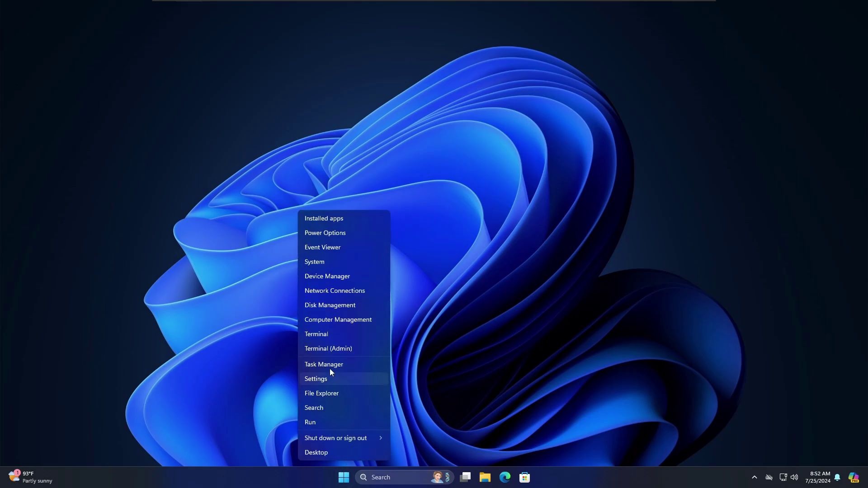
{"action": "left_click", "coordinate": [333, 308]}
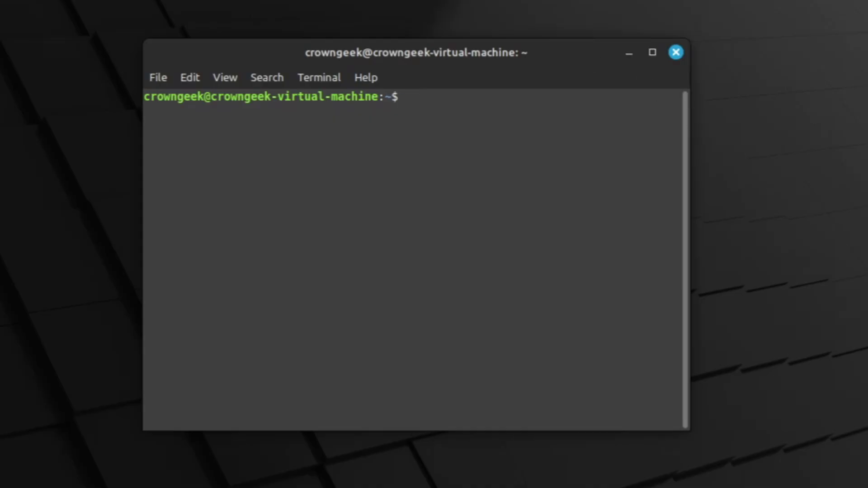
{"action": "type", "text": "sudo fdisk"}
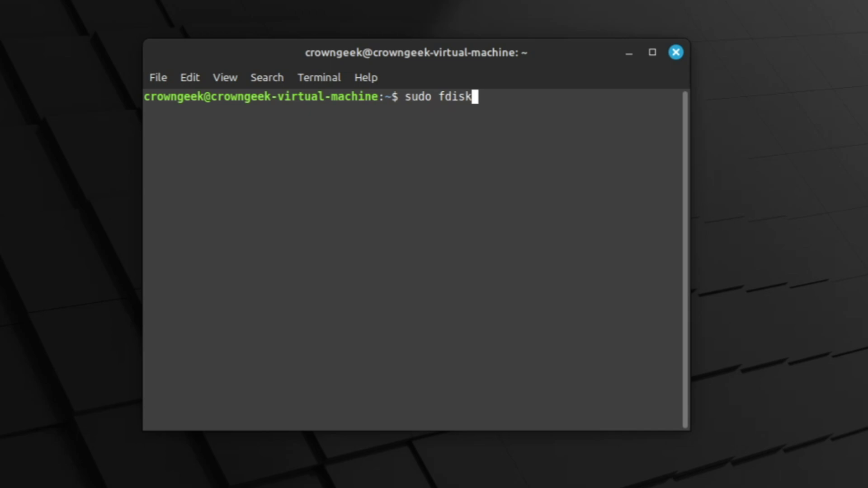
{"action": "type", "text": " -l"}
- Run sudo fdisk -l with the password and highlight the 24.4G Linux filesystem partition
{"action": "key", "text": "Return"}
{"action": "type", "text": "*********"}
{"action": "key", "text": "Return"}
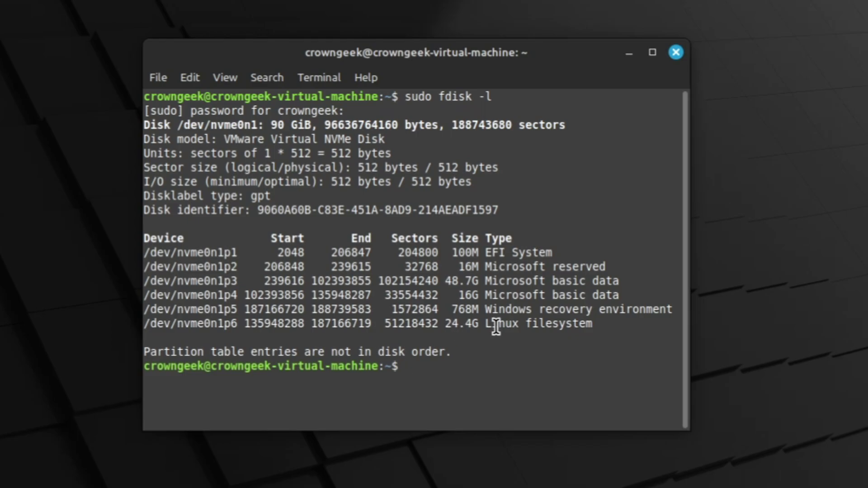
{"action": "left_click_drag", "start_coordinate": [599, 329], "coordinate": [150, 329]}
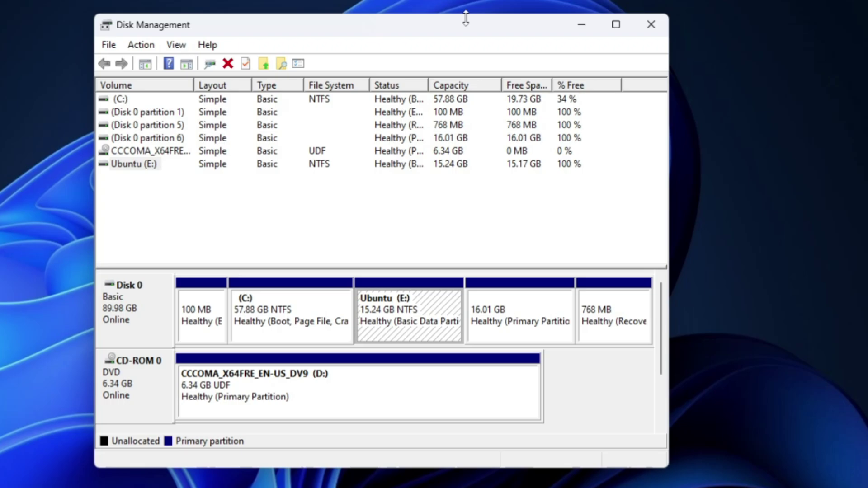
- Delete the Ubuntu (E:) volume, freeing 15.24 GB as unallocated space
{"action": "right_click", "coordinate": [402, 308]}
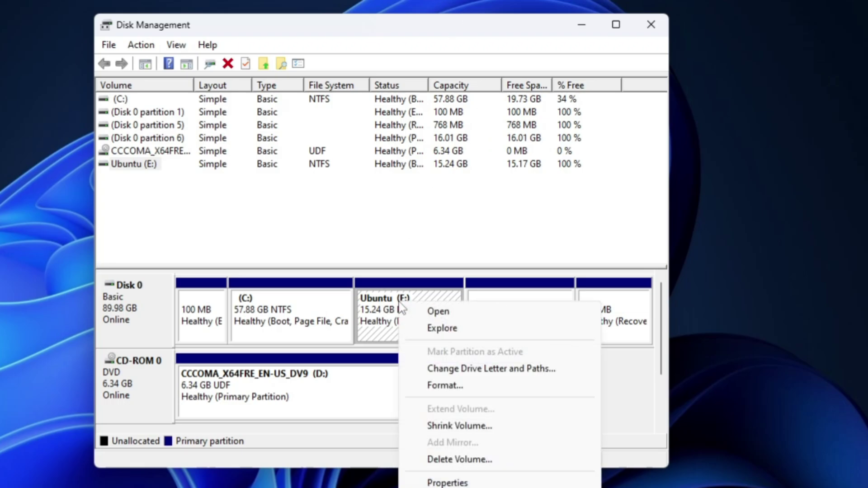
{"action": "left_click", "coordinate": [462, 460]}
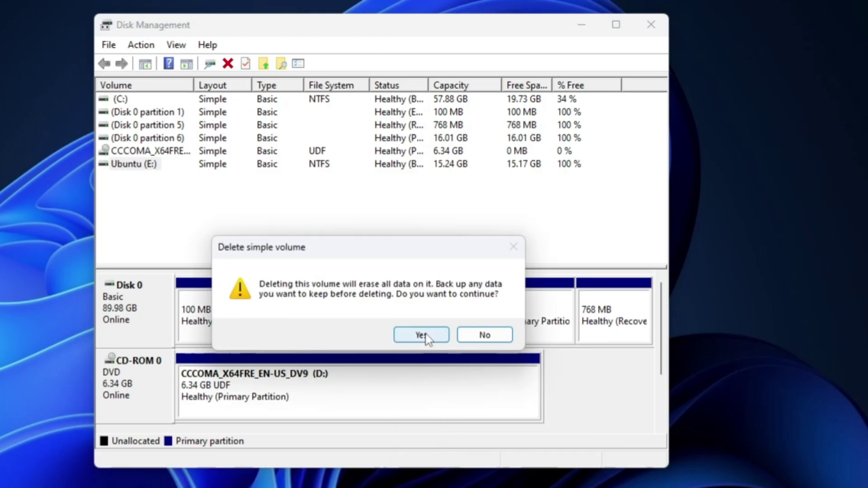
{"action": "left_click", "coordinate": [423, 332]}
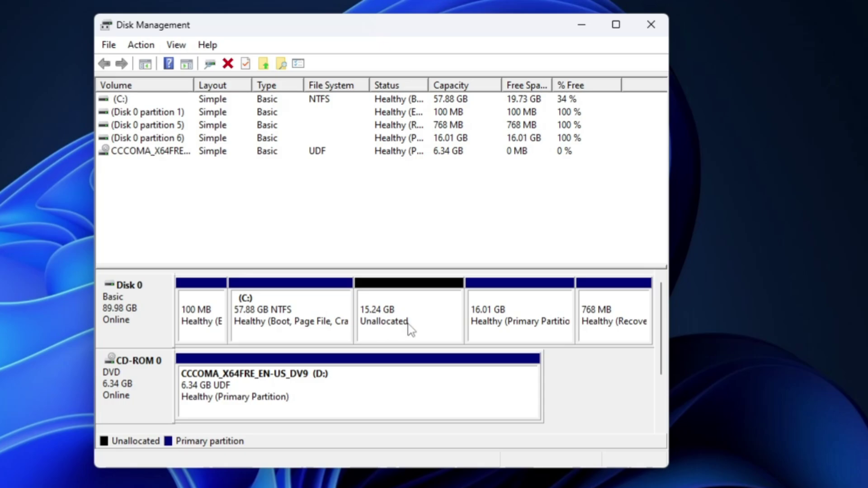
- Extend C: with all 15607 MB of free space to reach 73.13 GB, then close Disk Management
{"action": "left_click", "coordinate": [302, 318]}
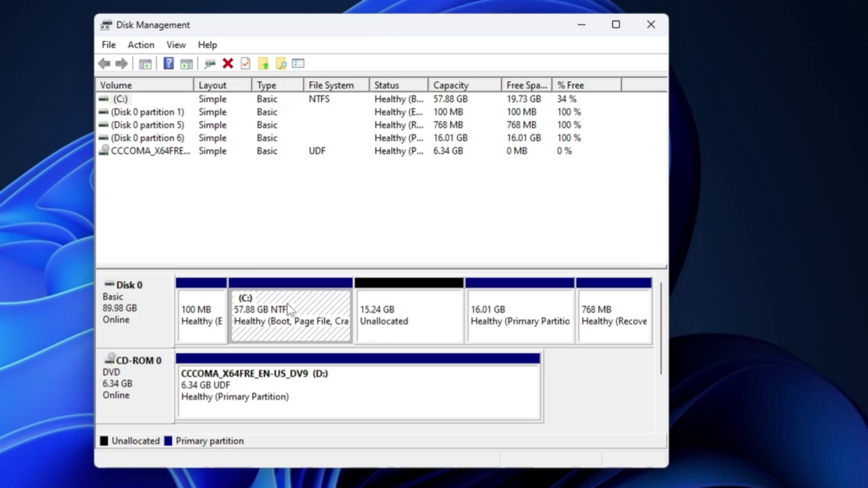
{"action": "right_click", "coordinate": [287, 305]}
{"action": "left_click", "coordinate": [339, 411]}
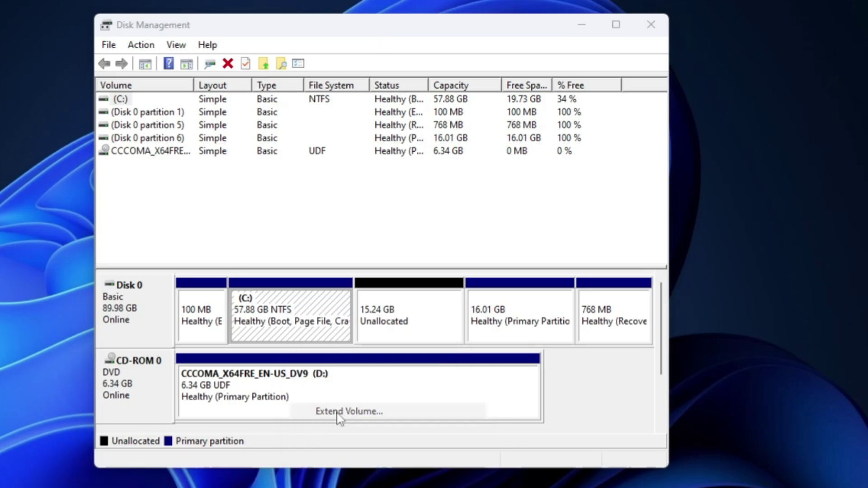
{"action": "left_click", "coordinate": [390, 387]}
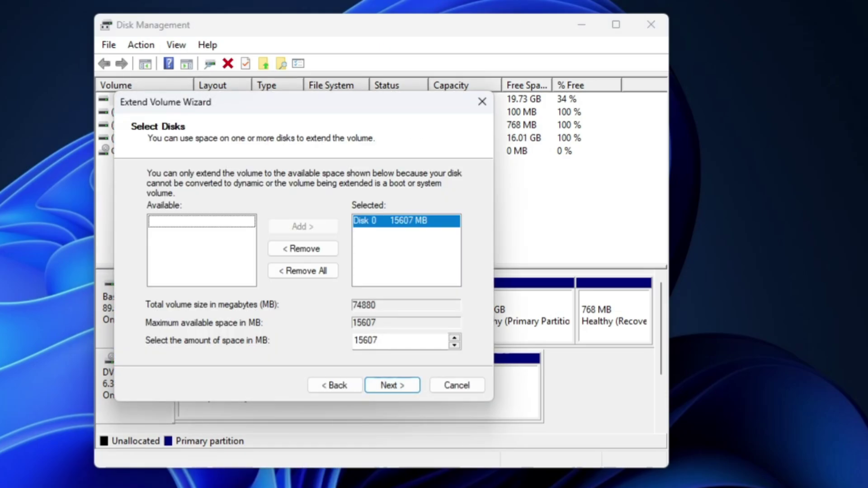
{"action": "left_click", "coordinate": [391, 386]}
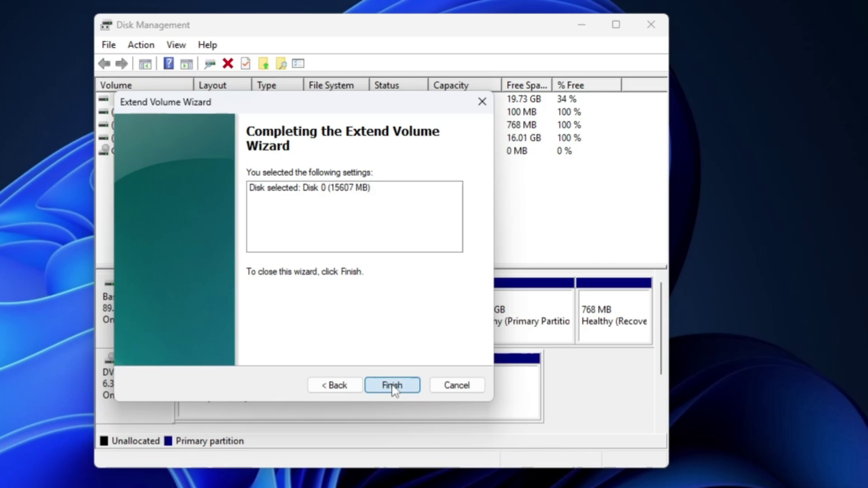
{"action": "left_click", "coordinate": [392, 386]}
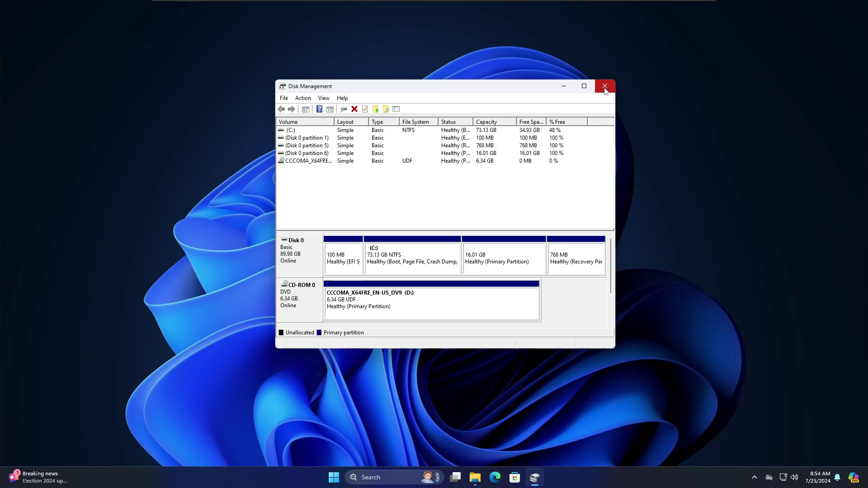
{"action": "left_click", "coordinate": [651, 24]}
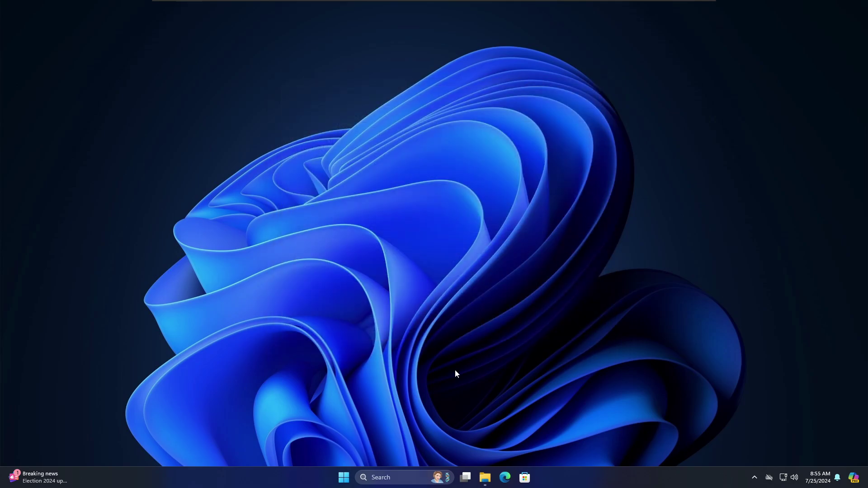
- Launch an administrator Command Prompt and run bcdedit /enum firmware to list the firmware boot entries
{"action": "left_click", "coordinate": [407, 479]}
{"action": "type", "text": "cmd"}
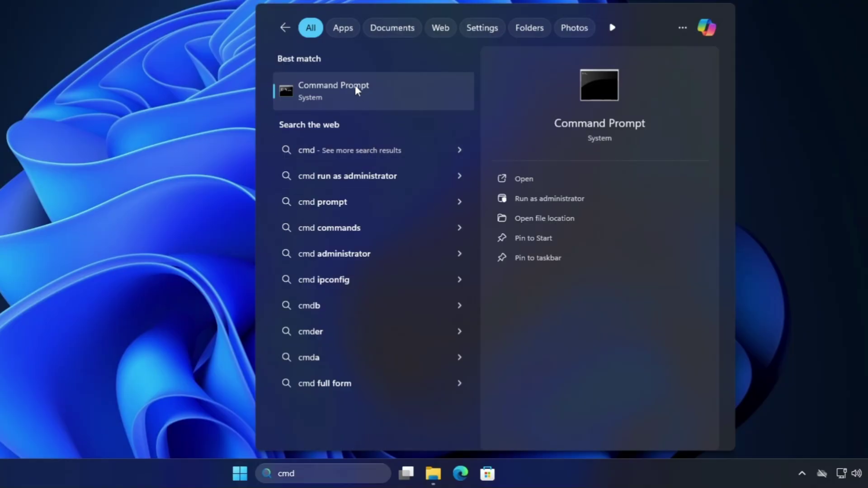
{"action": "right_click", "coordinate": [427, 193]}
{"action": "left_click", "coordinate": [383, 101]}
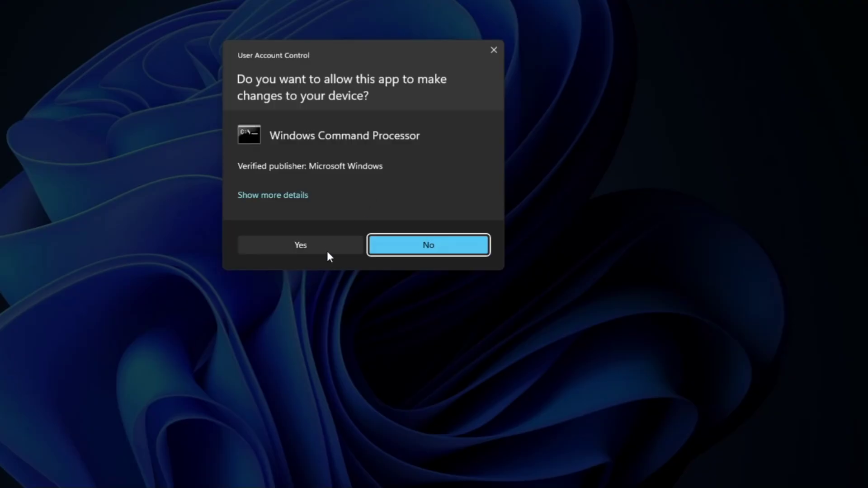
{"action": "left_click", "coordinate": [325, 248]}
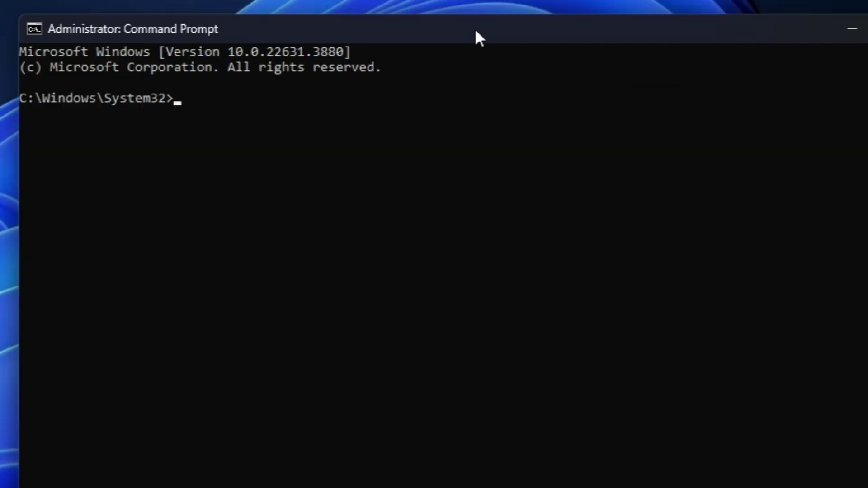
{"action": "type", "text": "bcdedit /e"}
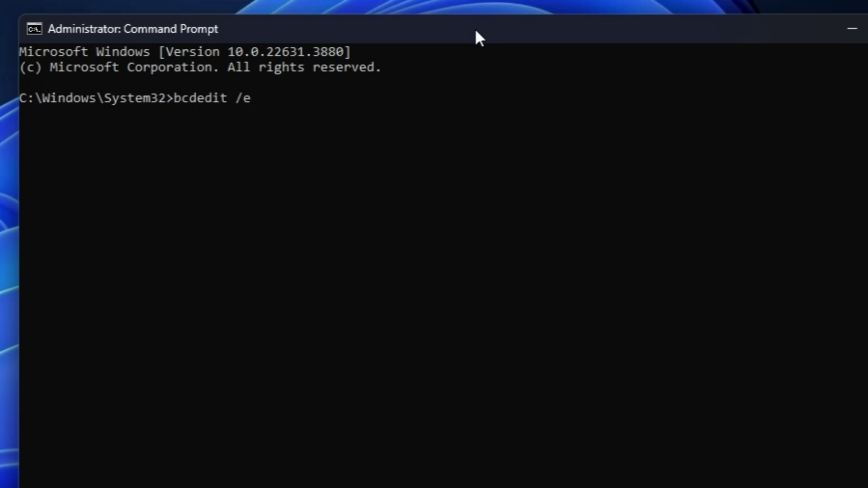
{"action": "type", "text": "num firmware"}
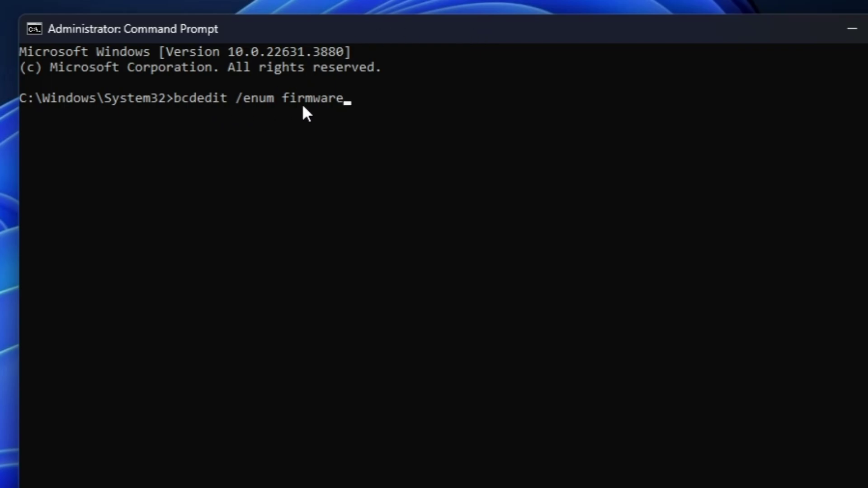
{"action": "key", "text": "Return"}
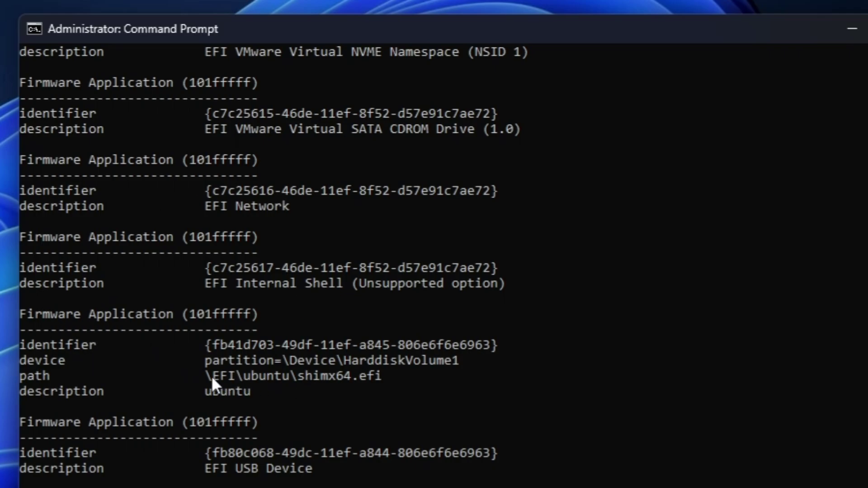
- Copy the ubuntu entry's identifier and run bcdedit /delete {fb41d703-49df-11ef-a845-806e6f6e6963}
{"action": "left_click_drag", "start_coordinate": [211, 377], "coordinate": [396, 381]}
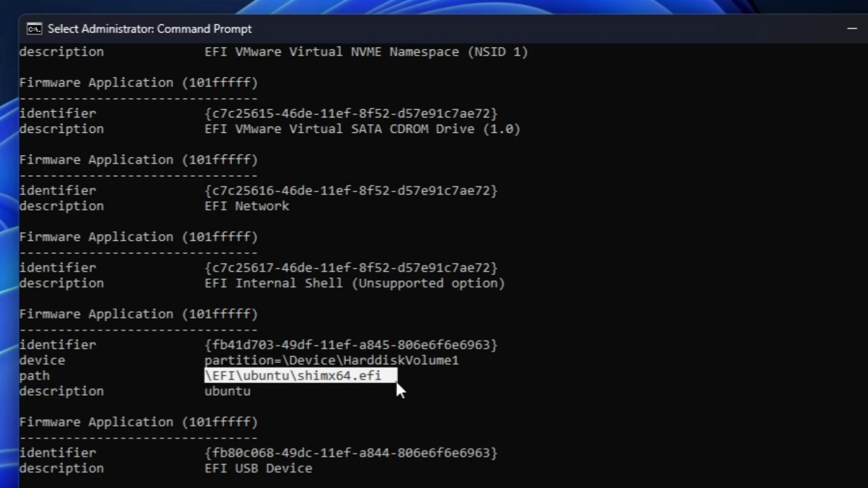
{"action": "left_click", "coordinate": [232, 375]}
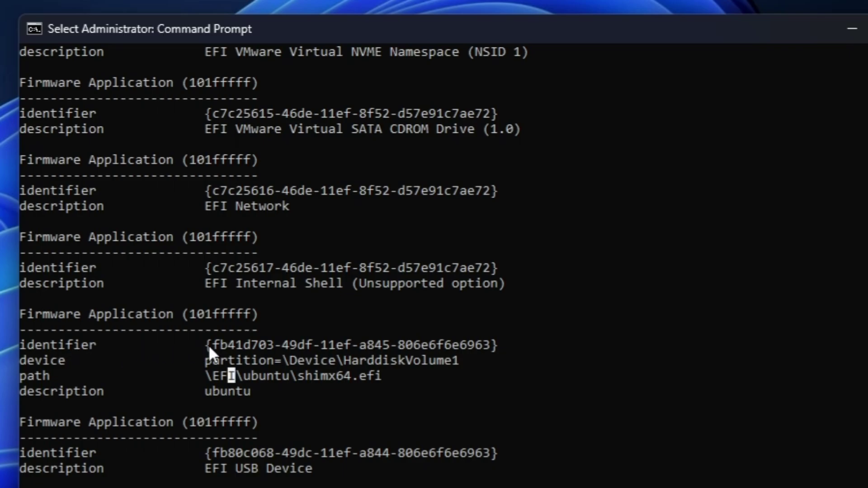
{"action": "left_click_drag", "start_coordinate": [205, 344], "coordinate": [458, 348]}
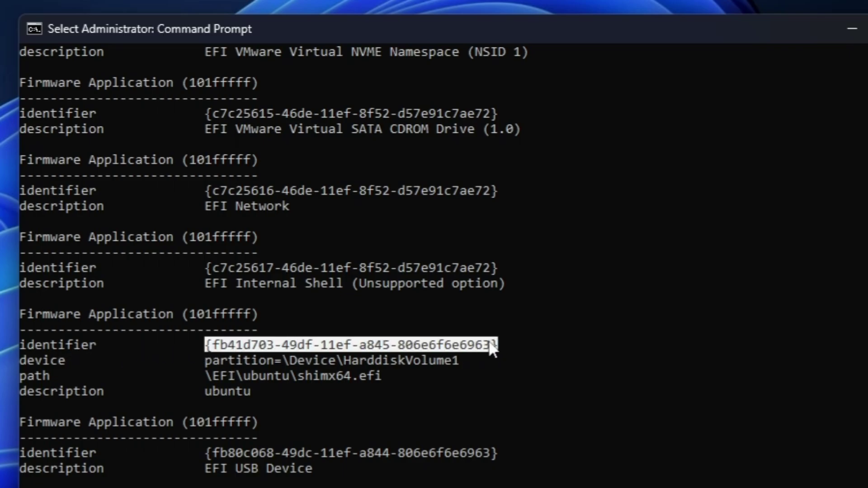
{"action": "key", "text": "ctrl+c"}
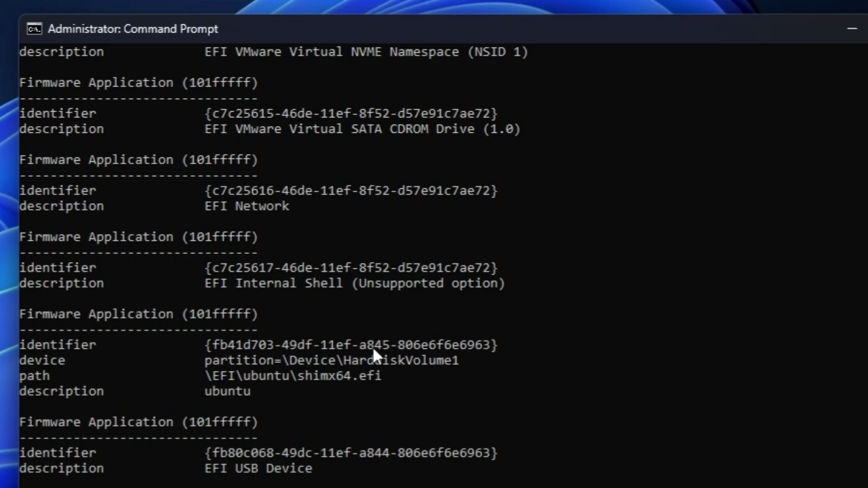
{"action": "scroll", "coordinate": [281, 364], "scroll_direction": "down", "scroll_amount": 2}
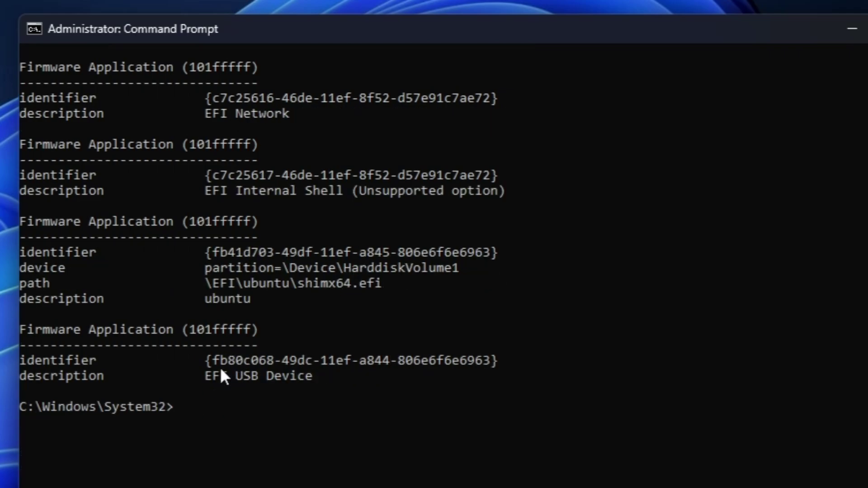
{"action": "type", "text": "bcdedit"}
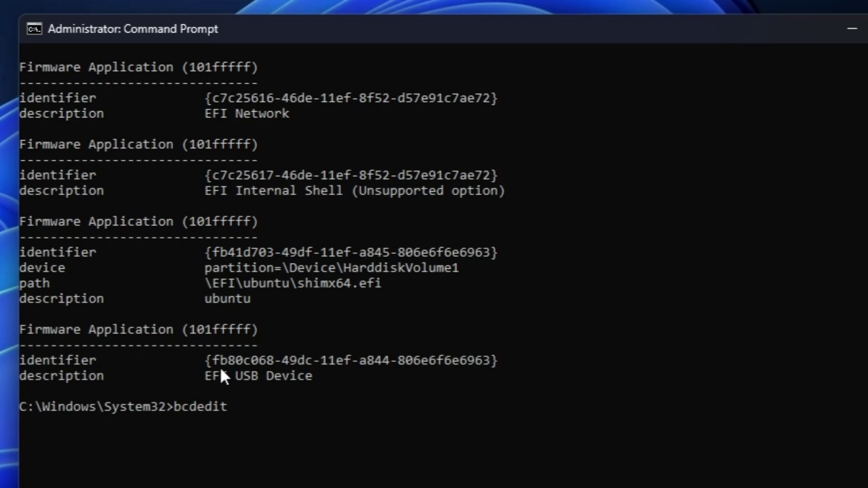
{"action": "type", "text": " /delete"}
{"action": "key", "text": "ctrl+v"}
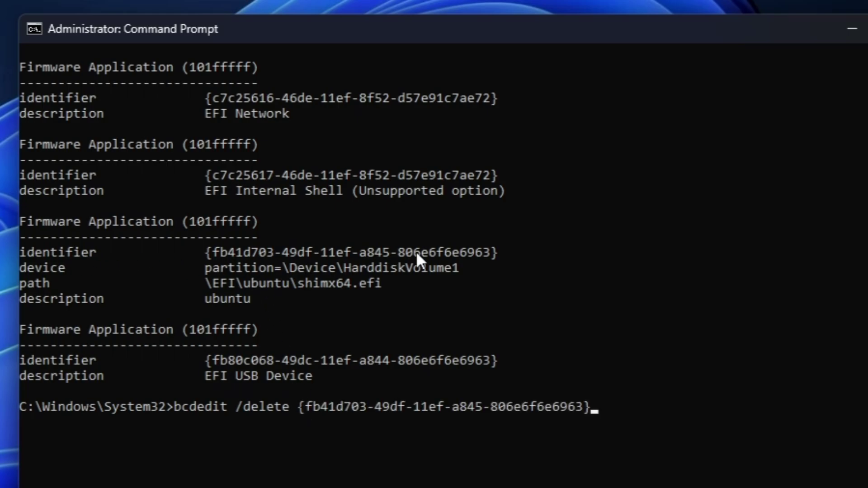
{"action": "key", "text": "Return"}
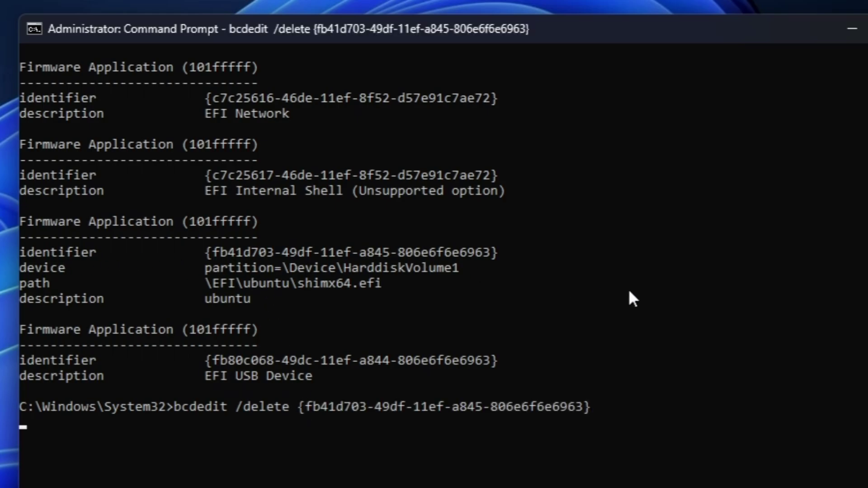
- Re-run bcdedit /enum firmware to confirm the ubuntu boot entry is gone
{"action": "scroll", "coordinate": [631, 299], "scroll_direction": "up", "scroll_amount": 1}
{"action": "scroll", "coordinate": [543, 332], "scroll_direction": "down", "scroll_amount": 1}
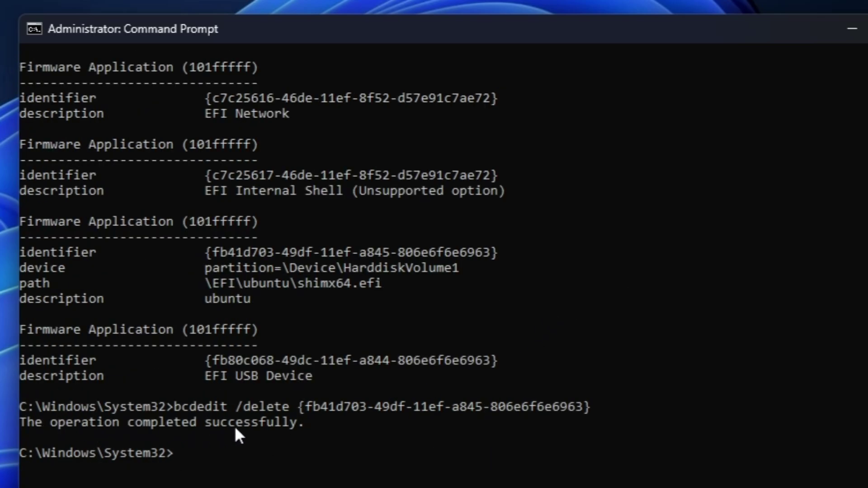
{"action": "key", "text": "Up"}
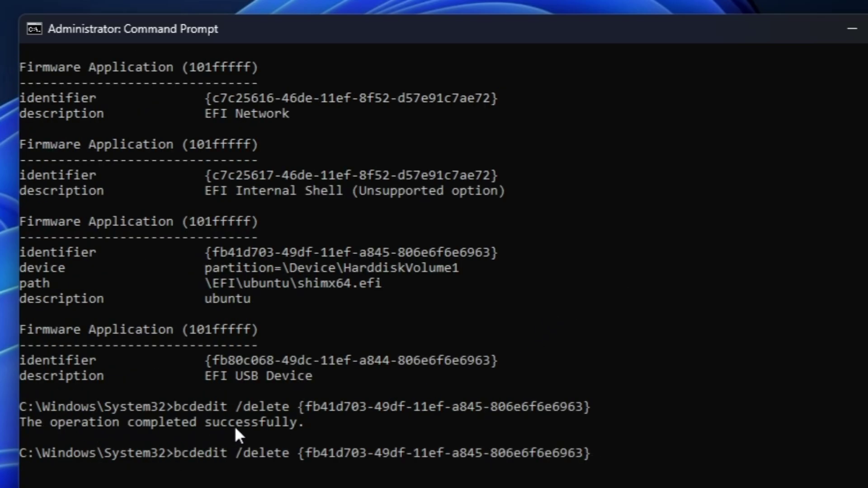
{"action": "key", "text": "Up"}
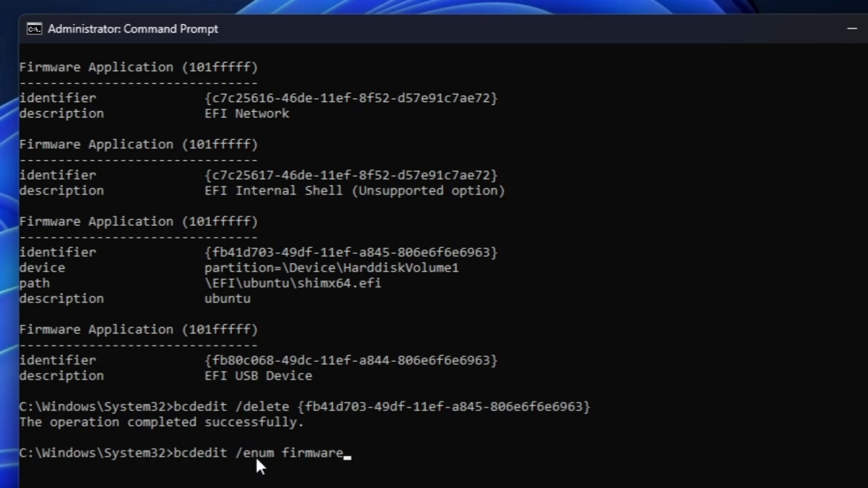
{"action": "key", "text": "Return"}
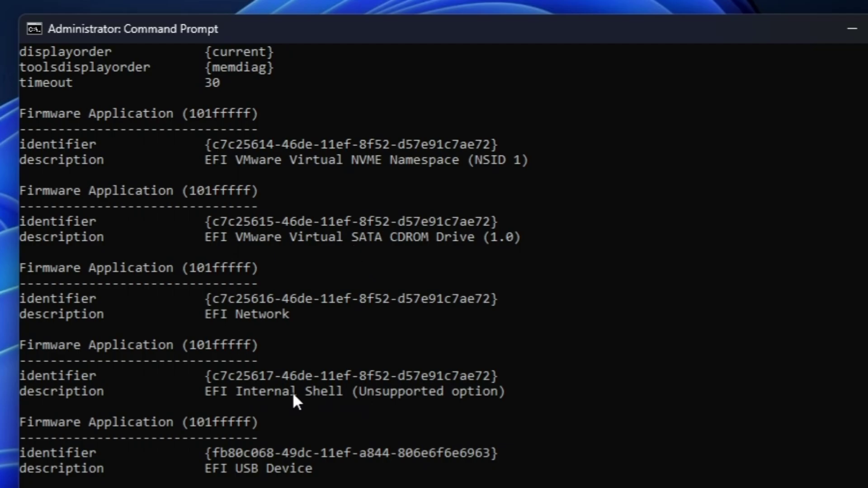
- Start DiskPart in the administrator Command Prompt
{"action": "scroll", "coordinate": [367, 262], "scroll_direction": "down", "scroll_amount": 1}
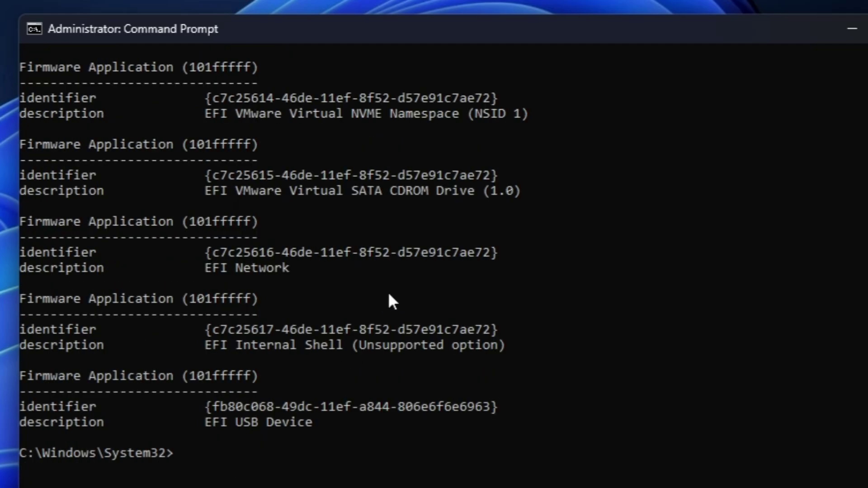
{"action": "type", "text": "diskpart"}
{"action": "key", "text": "Return"}
{"action": "scroll", "coordinate": [333, 397], "scroll_direction": "down", "scroll_amount": 3}
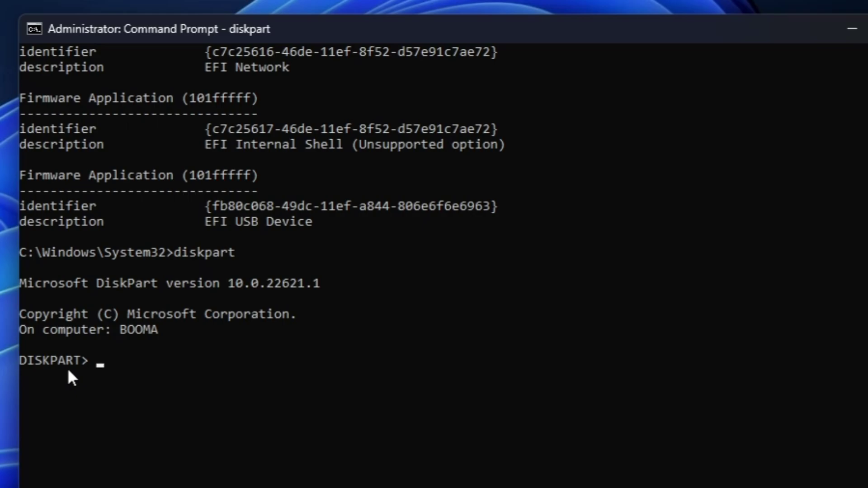
- Run list disk, select disk 0 and list vol to find the 100 MB FAT32 System volume
{"action": "type", "text": "list disk"}
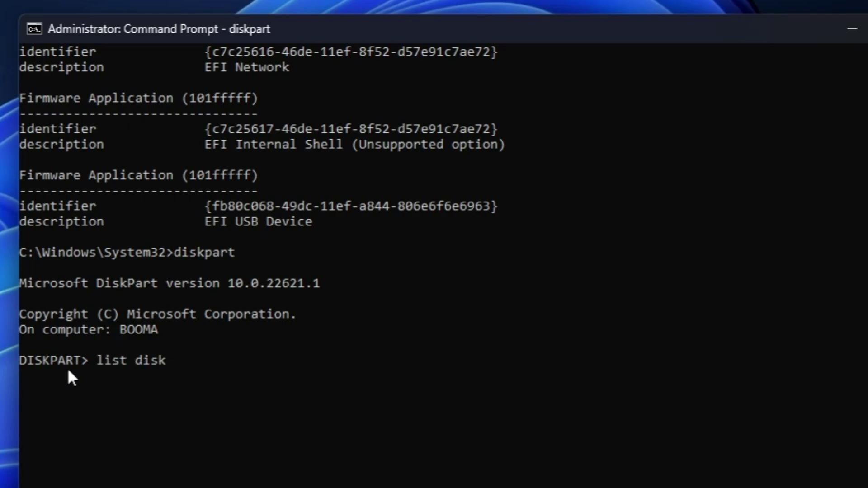
{"action": "key", "text": "Return"}
{"action": "scroll", "coordinate": [73, 384], "scroll_direction": "down", "scroll_amount": 1}
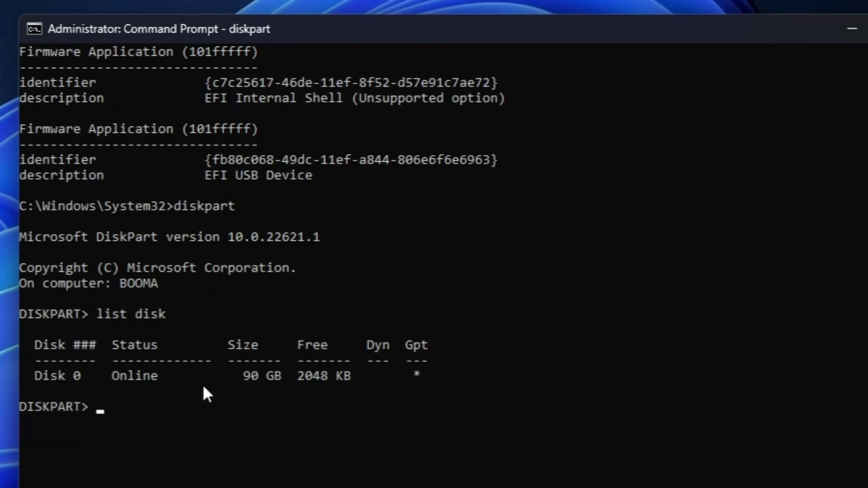
{"action": "type", "text": "select disk"}
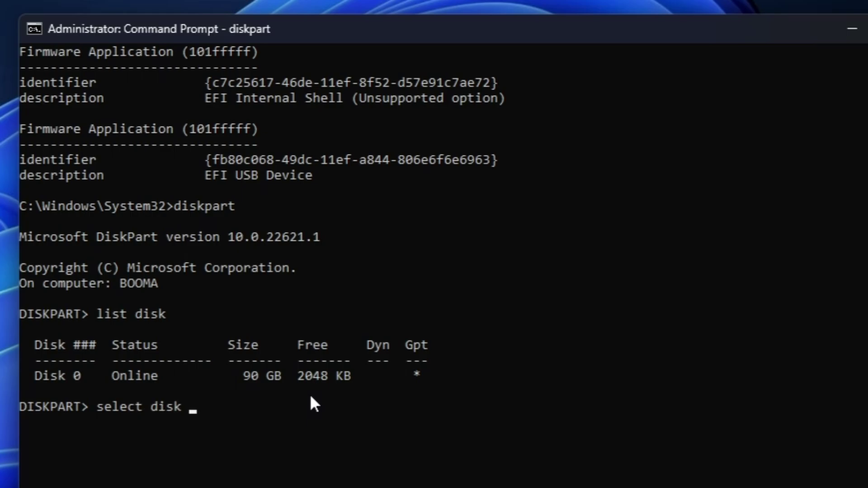
{"action": "type", "text": " 0"}
{"action": "key", "text": "Return"}
{"action": "scroll", "coordinate": [229, 371], "scroll_direction": "down", "scroll_amount": 1}
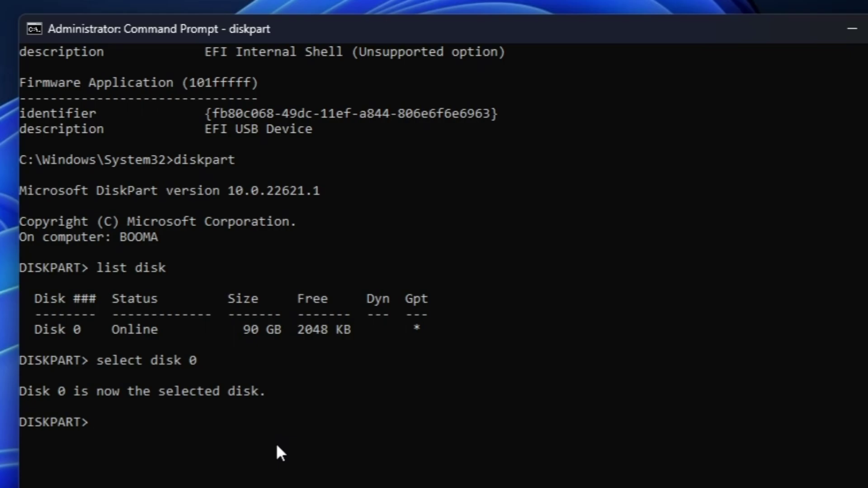
{"action": "type", "text": "list vol"}
{"action": "key", "text": "Return"}
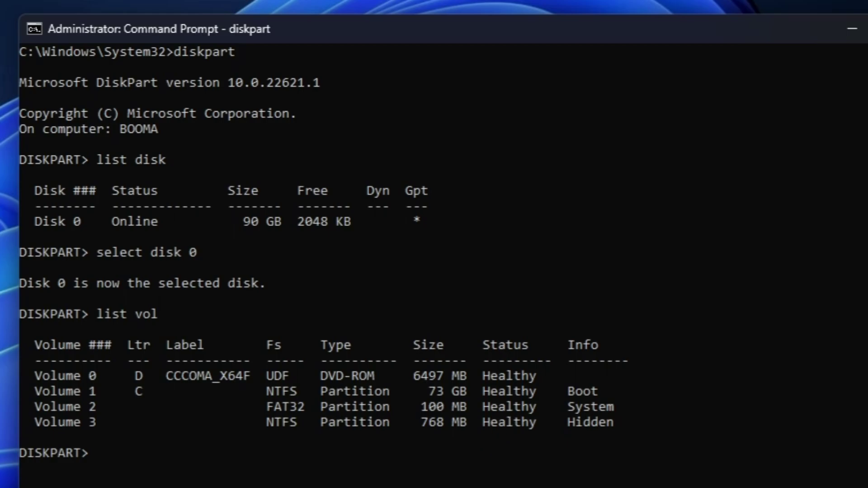
{"action": "key", "text": "super+x"}
{"action": "left_click", "coordinate": [124, 420]}
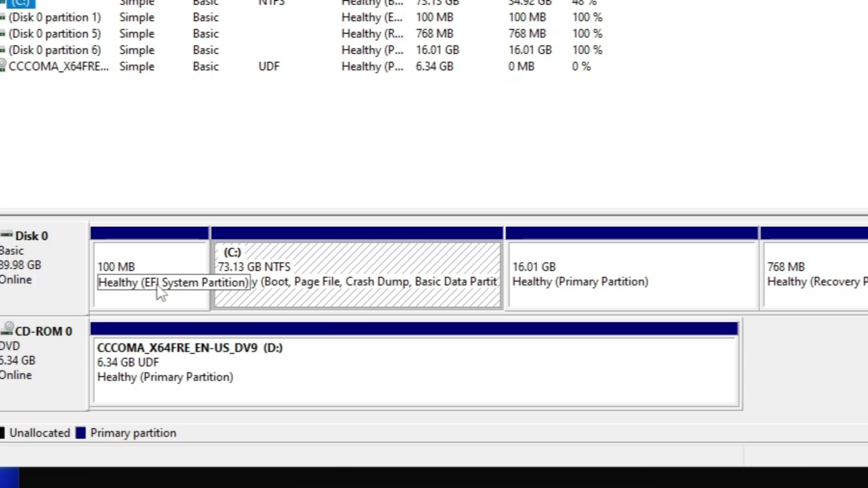
{"action": "left_click", "coordinate": [139, 263]}
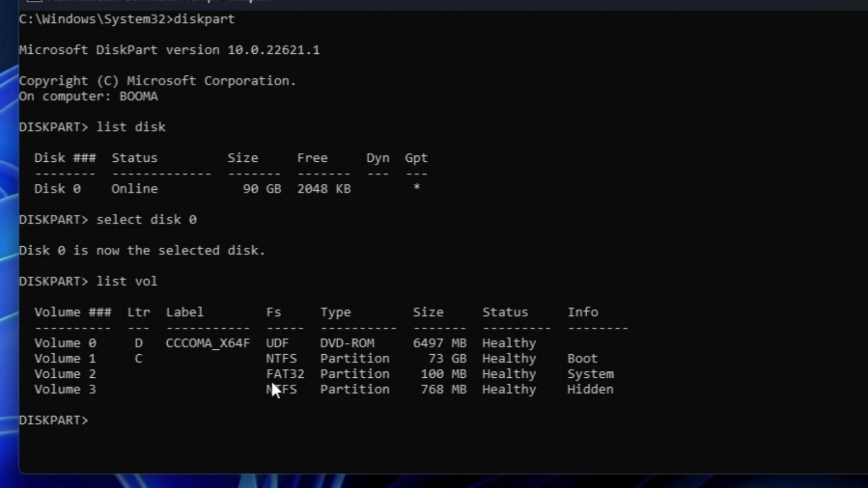
{"action": "type", "text": "select volume "}
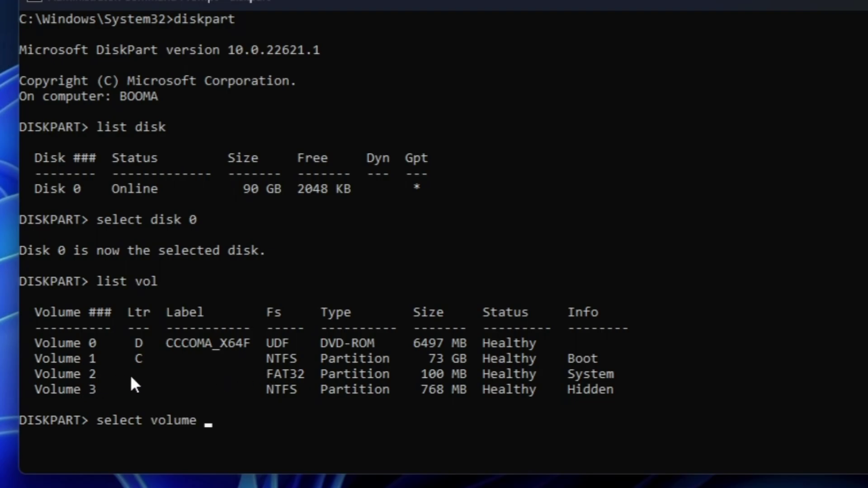
{"action": "type", "text": "2"}
- Select volume 2, the 100 MB System partition, assign it letter Z:, and exit DiskPart
{"action": "key", "text": "Return"}
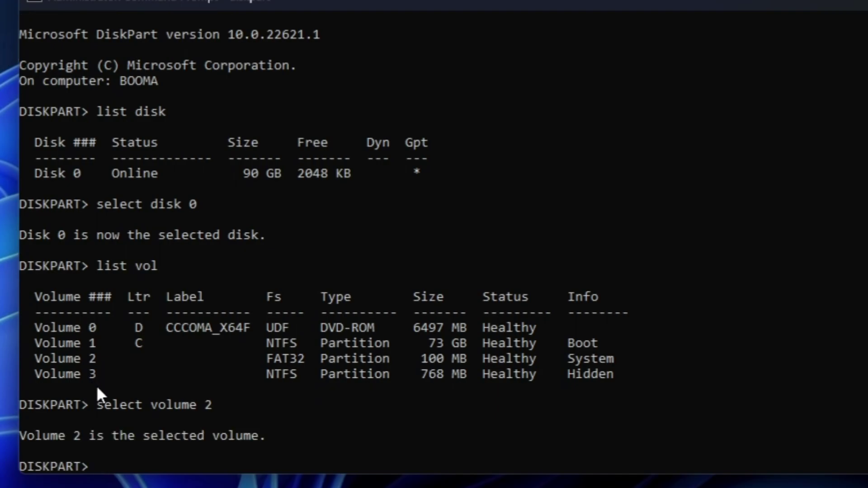
{"action": "scroll", "coordinate": [96, 386], "scroll_direction": "down", "scroll_amount": 1}
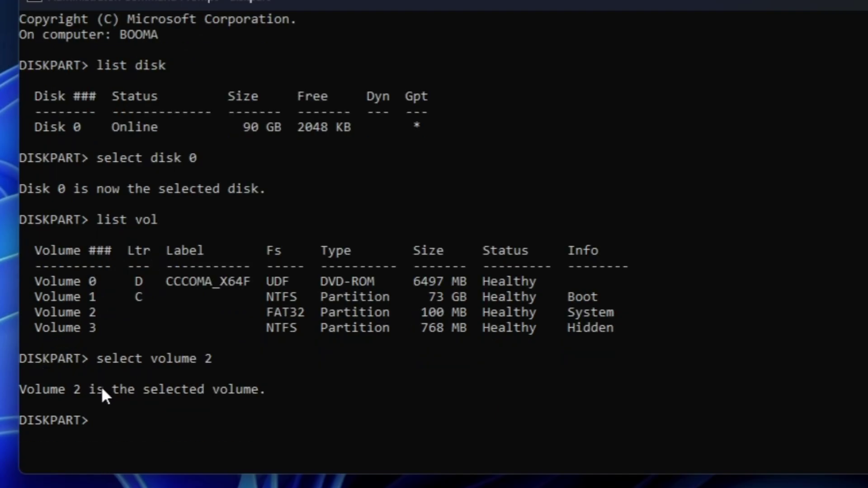
{"action": "type", "text": "assign lette"}
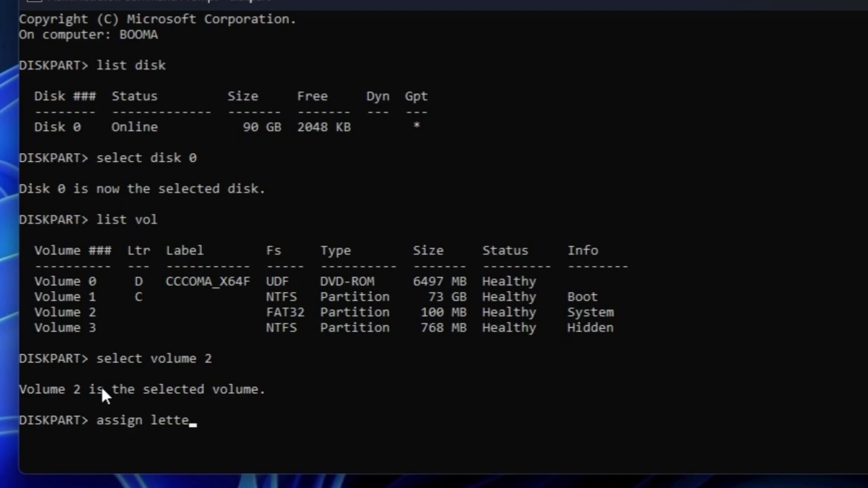
{"action": "type", "text": "r=Z:"}
{"action": "key", "text": "Return"}
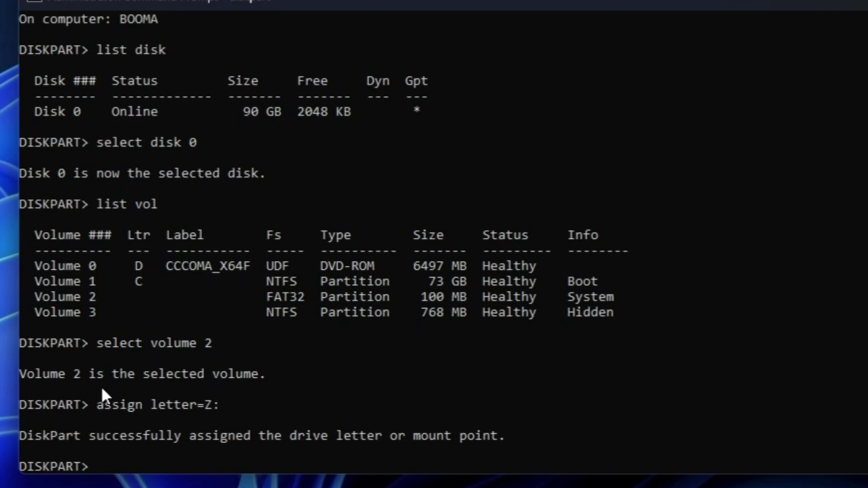
{"action": "scroll", "coordinate": [101, 386], "scroll_direction": "down", "scroll_amount": 1}
{"action": "type", "text": "exit"}
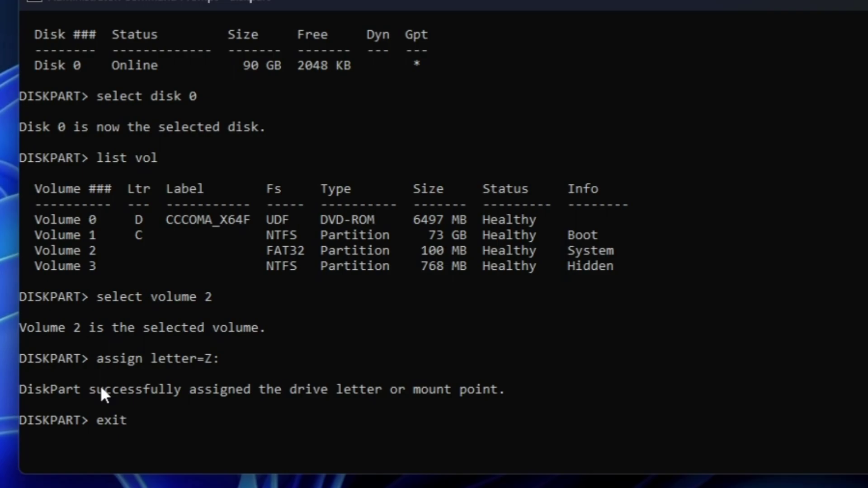
{"action": "key", "text": "Return"}
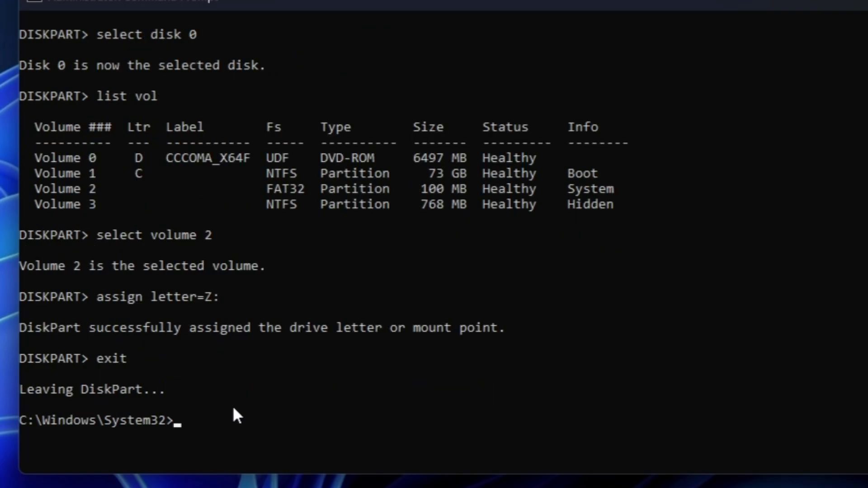
- Switch to the Z: drive and list its contents
{"action": "type", "text": "z:"}
{"action": "key", "text": "Return"}
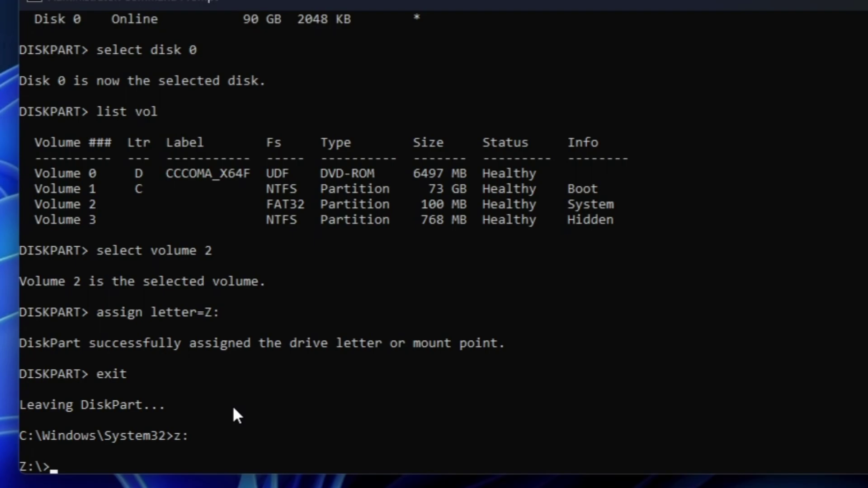
{"action": "type", "text": "dir"}
{"action": "key", "text": "Return"}
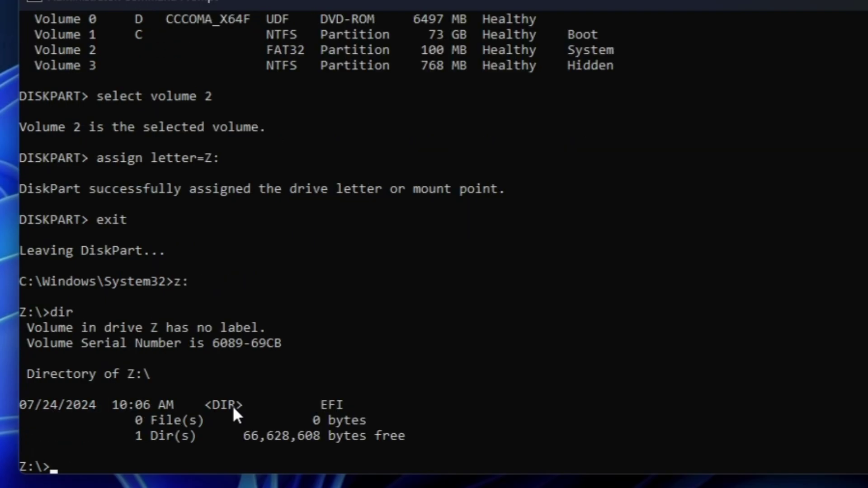
{"action": "scroll", "coordinate": [217, 398], "scroll_direction": "down", "scroll_amount": 1}
- Enter Z:\EFI and list its Microsoft, Boot and ubuntu folders
{"action": "type", "text": "cd ed"}
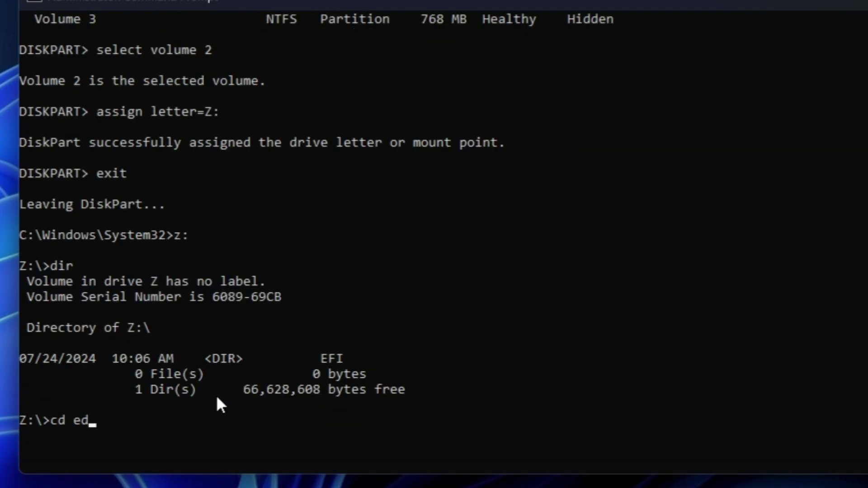
{"action": "key", "text": "BackSpace"}
{"action": "type", "text": "fi"}
{"action": "key", "text": "Return"}
{"action": "scroll", "coordinate": [335, 369], "scroll_direction": "down", "scroll_amount": 1}
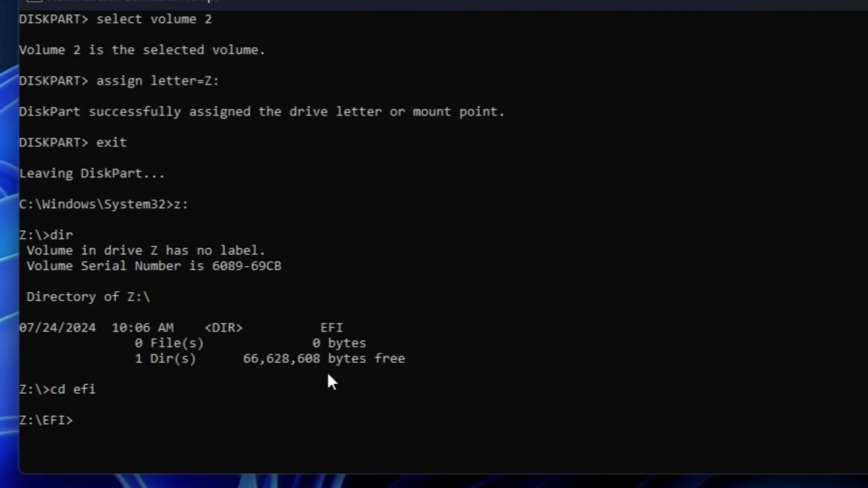
{"action": "type", "text": "dir"}
{"action": "key", "text": "Return"}
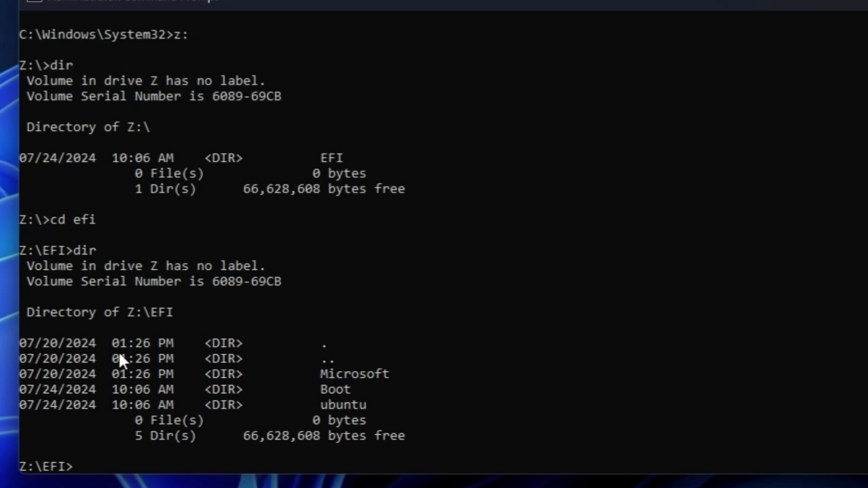
{"action": "scroll", "coordinate": [118, 358], "scroll_direction": "down", "scroll_amount": 1}
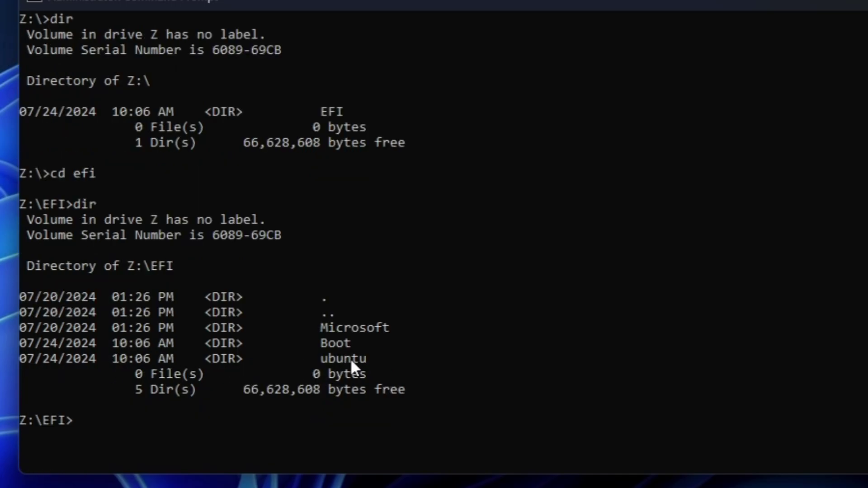
- Move into Z:\EFI\ubuntu, correcting the misspelled 'ubunntu'
{"action": "type", "text": "cd ubunntu"}
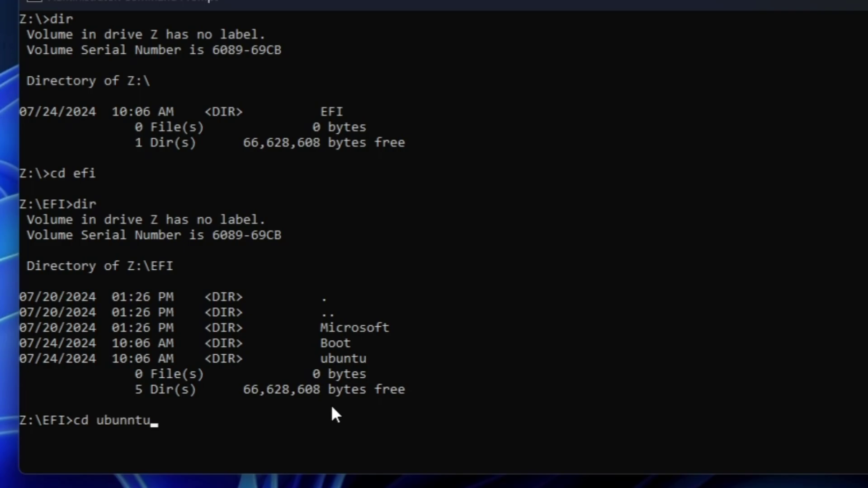
{"action": "key", "text": "Return"}
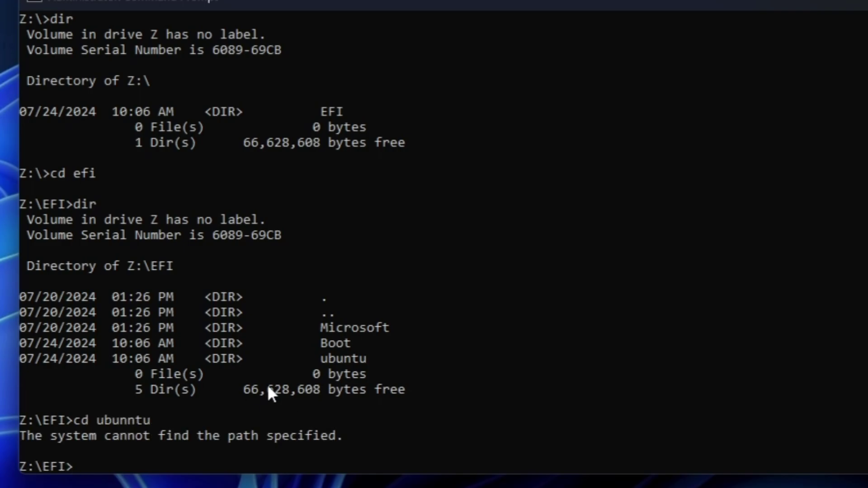
{"action": "type", "text": "cd ubuntu"}
{"action": "key", "text": "Return"}
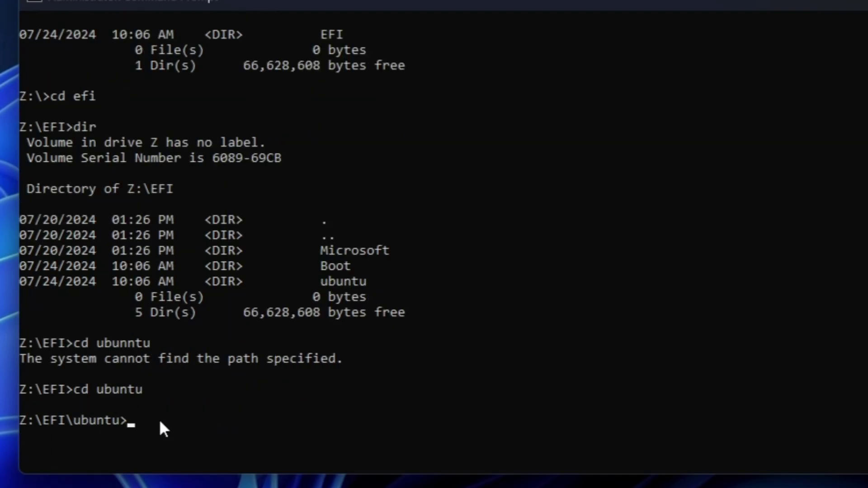
- Run rmdir /s ubuntu from inside the ubuntu folder and confirm with y; it fails with 'cannot find the file'
{"action": "type", "text": "rmdir /s ubu"}
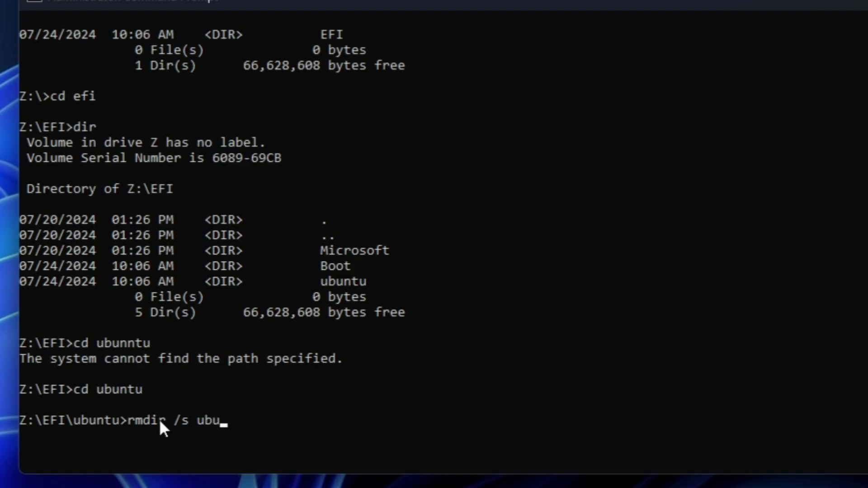
{"action": "type", "text": "ntu"}
{"action": "left_click_drag", "start_coordinate": [316, 282], "coordinate": [368, 283]}
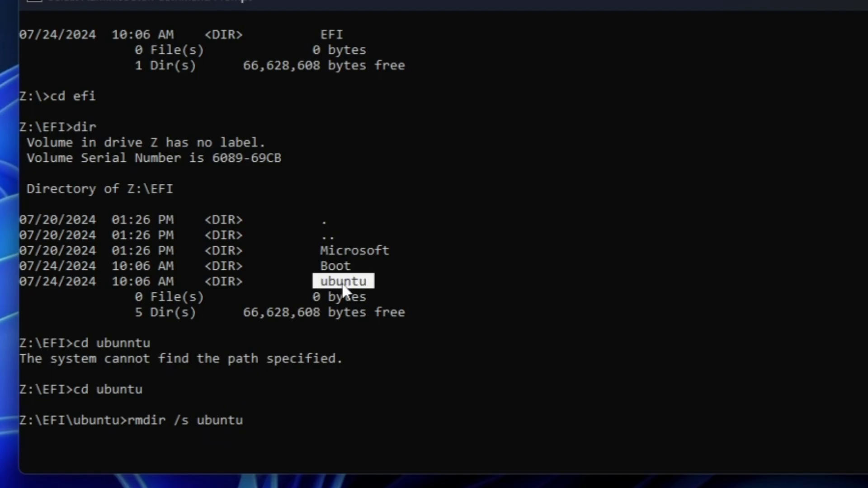
{"action": "left_click", "coordinate": [278, 420]}
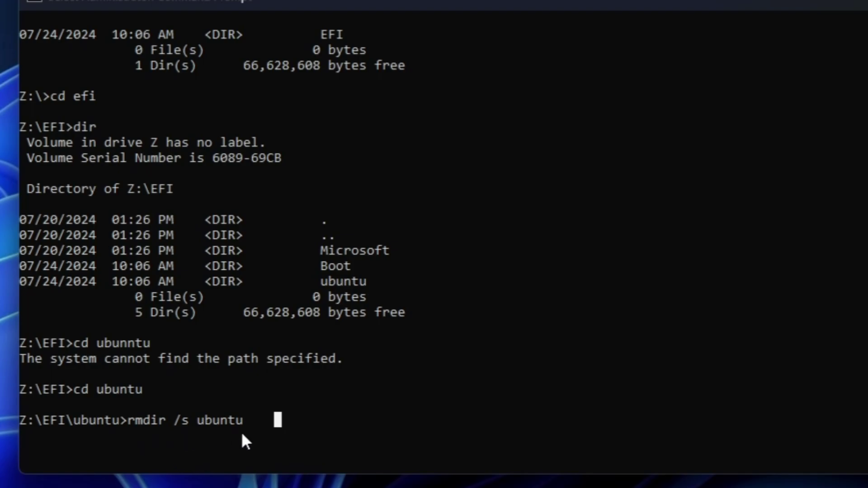
{"action": "key", "text": "Escape"}
{"action": "key", "text": "Return"}
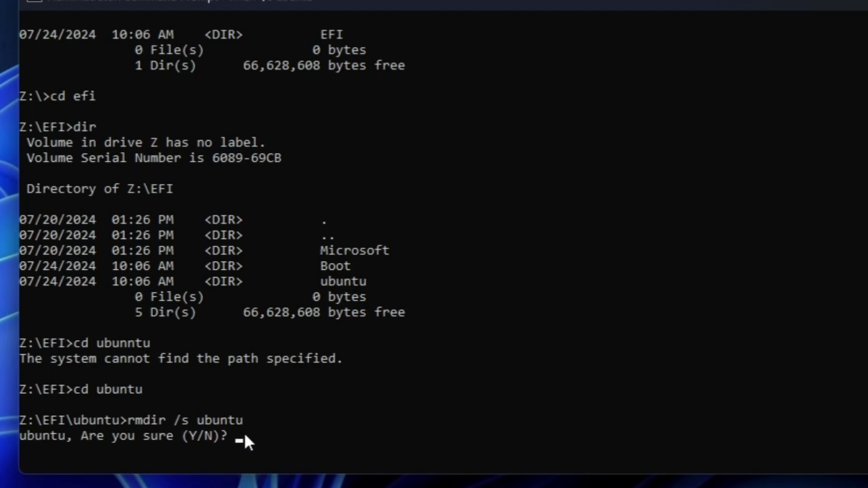
{"action": "scroll", "coordinate": [313, 420], "scroll_direction": "down", "scroll_amount": 1}
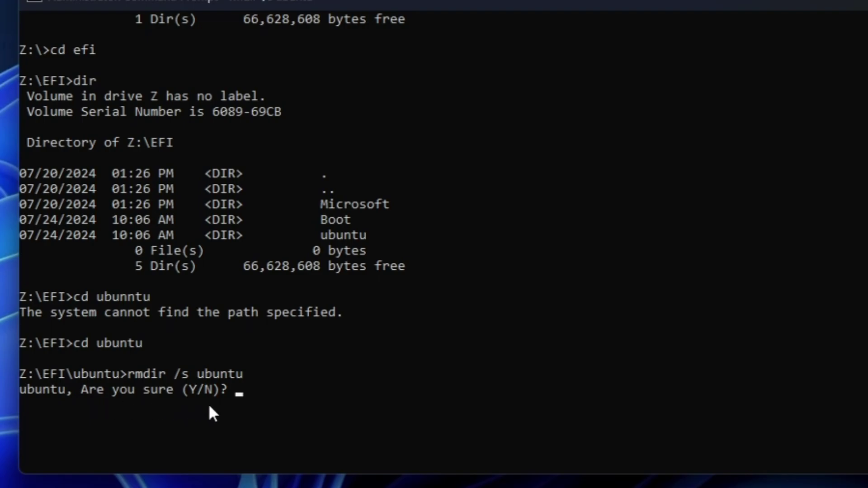
{"action": "type", "text": "y"}
{"action": "key", "text": "Return"}
{"action": "type", "text": "cd"}
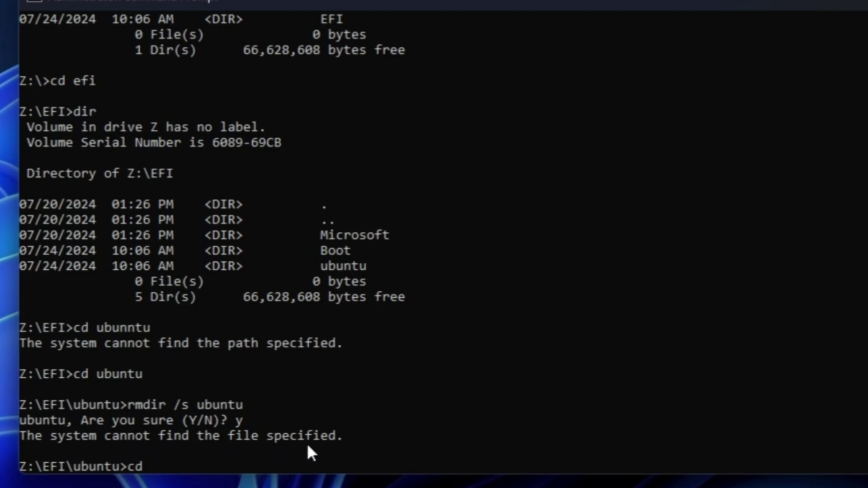
- Go up to Z:\EFI and list it to confirm the ubuntu folder is there
{"action": "type", "text": ".."}
{"action": "key", "text": "Return"}
{"action": "type", "text": "dir"}
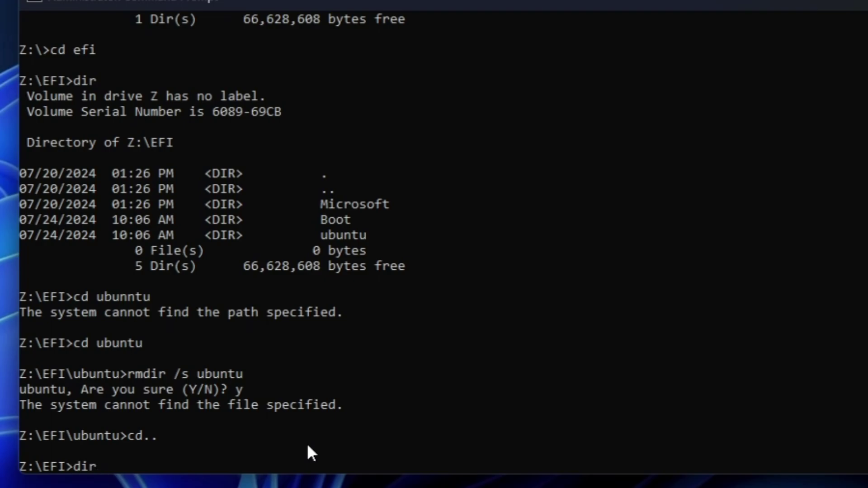
{"action": "key", "text": "Return"}
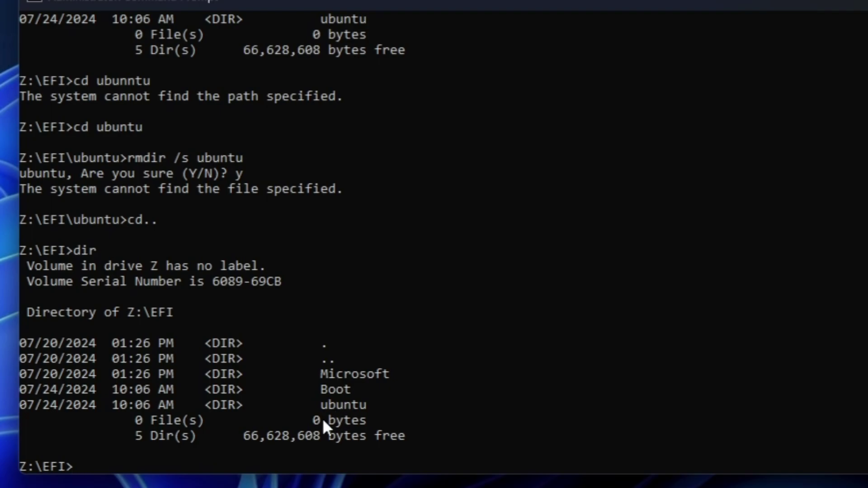
- Delete the ubuntu folder with rmdir /s ubuntu, confirming with y
{"action": "type", "text": "rmdir /s"}
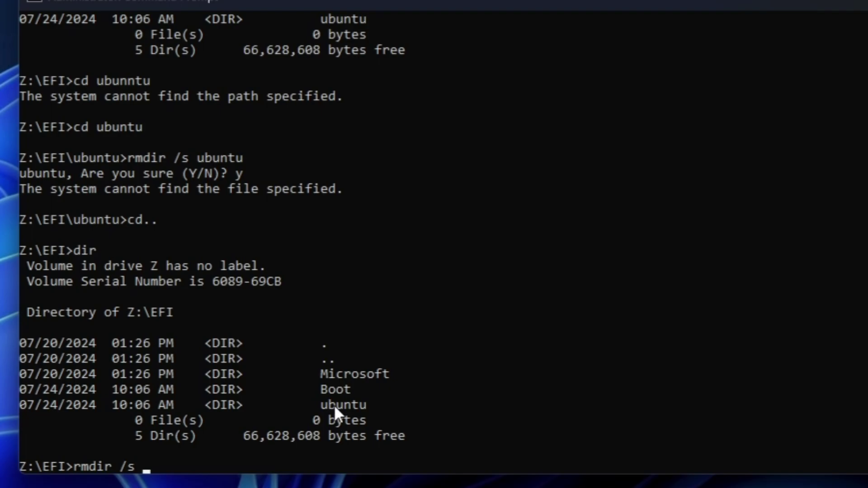
{"action": "type", "text": " ubuntu"}
{"action": "key", "text": "Return"}
{"action": "type", "text": "y"}
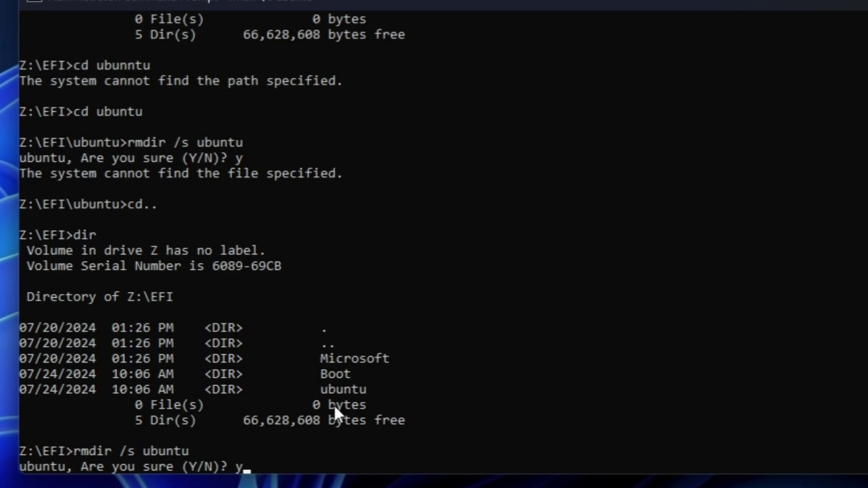
{"action": "key", "text": "Return"}
{"action": "scroll", "coordinate": [224, 405], "scroll_direction": "down", "scroll_amount": 1}
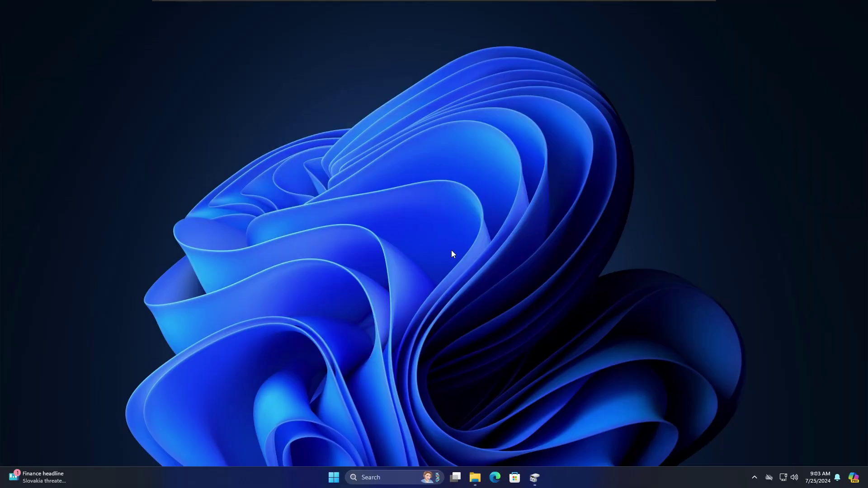
- Restart the PC from the Start menu's Power options
{"action": "left_click", "coordinate": [335, 476]}
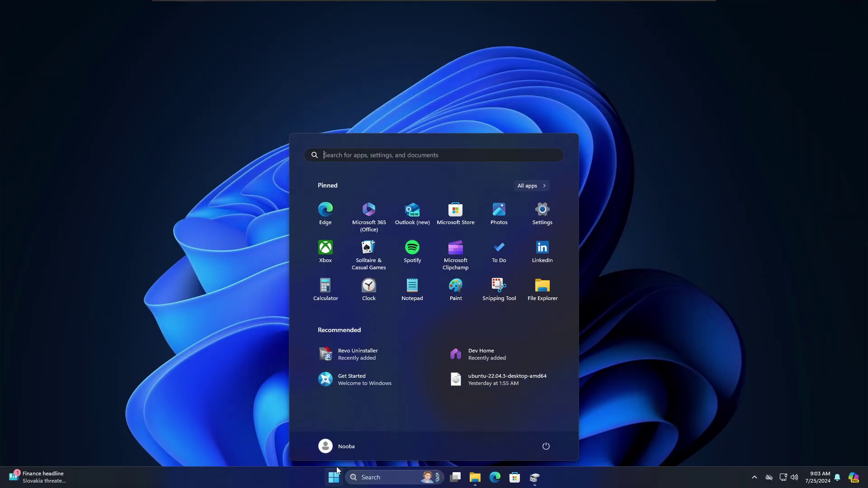
{"action": "left_click", "coordinate": [547, 447]}
{"action": "left_click", "coordinate": [546, 427]}
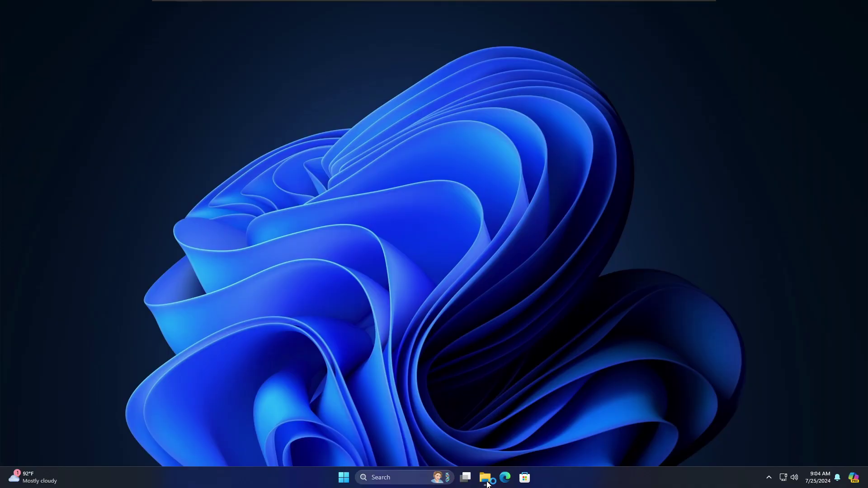
- Show This PC in File Explorer and check Local Disk (C:) at 73.1 GB total, 34.9 GB free
{"action": "left_click", "coordinate": [485, 478]}
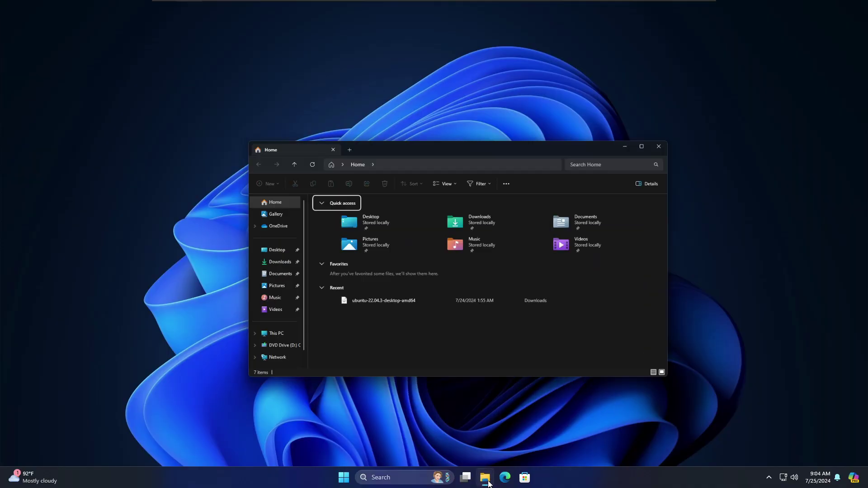
{"action": "left_click", "coordinate": [236, 307]}
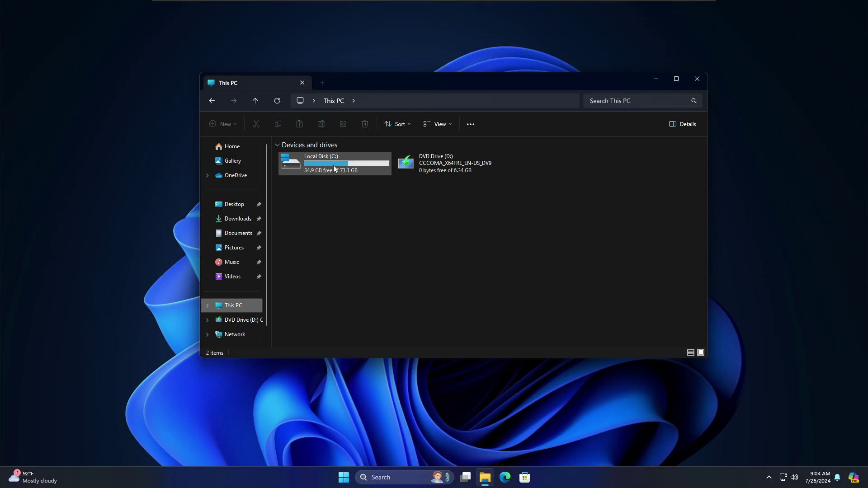
{"action": "mouse_move", "coordinate": [333, 165]}
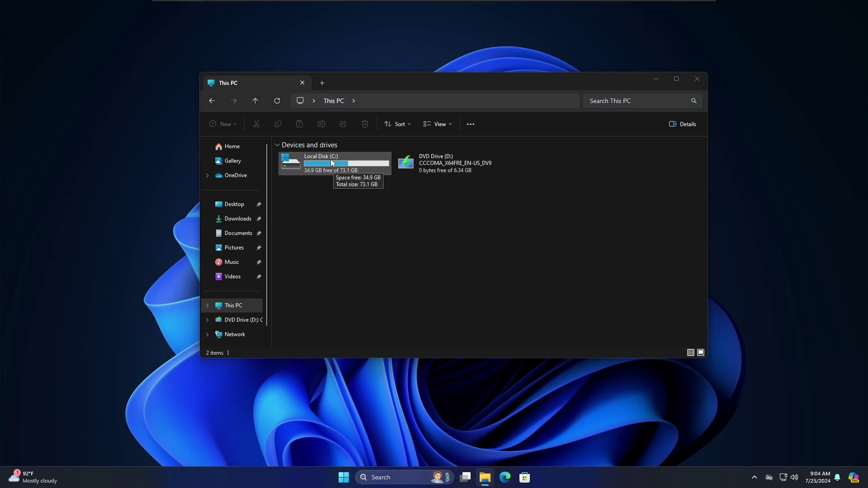